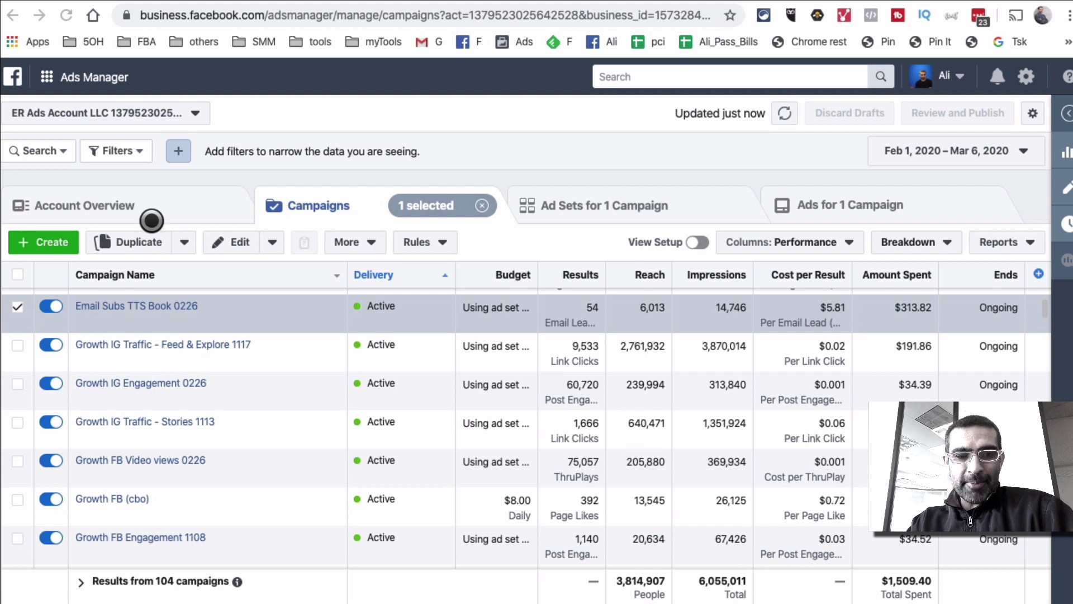
- Select the Email Subs TTS Book 0226 campaign and review its results, cost per result and amount spent
click(107, 300)
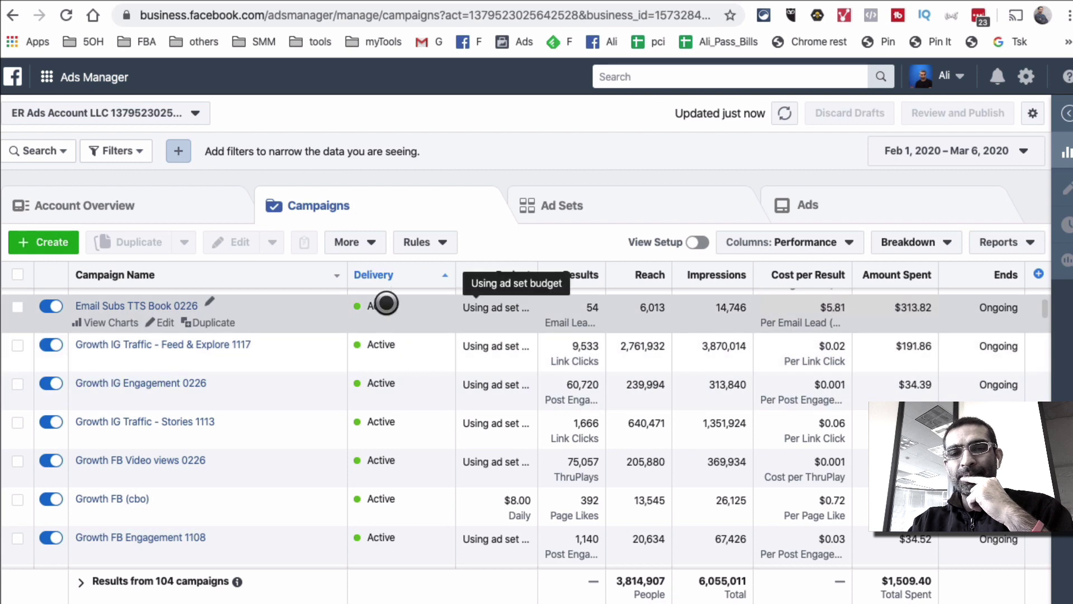
click(25, 305)
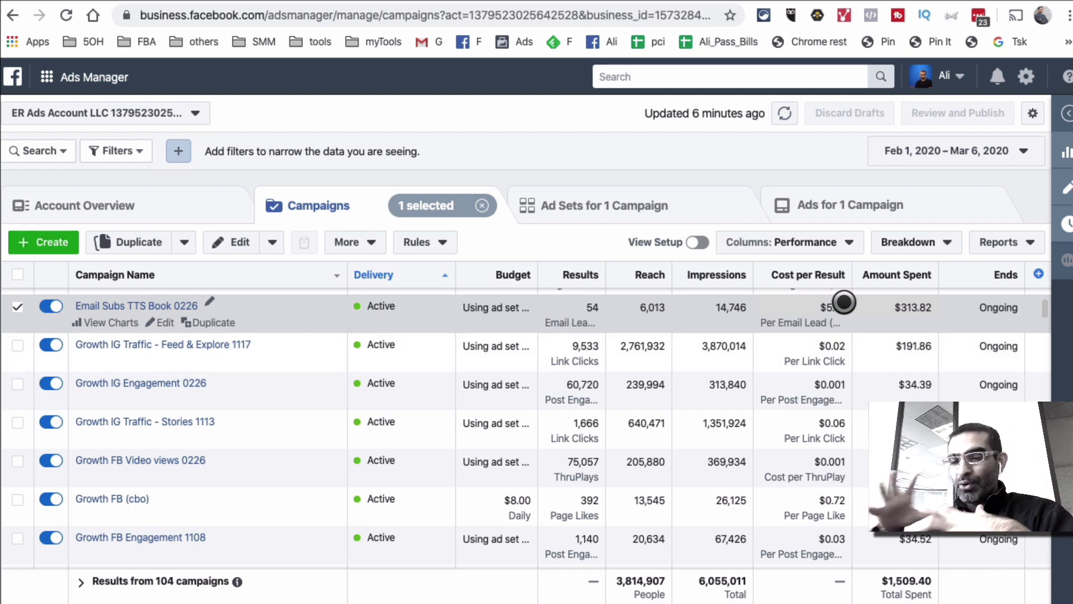
scroll(913, 358, up, 1)
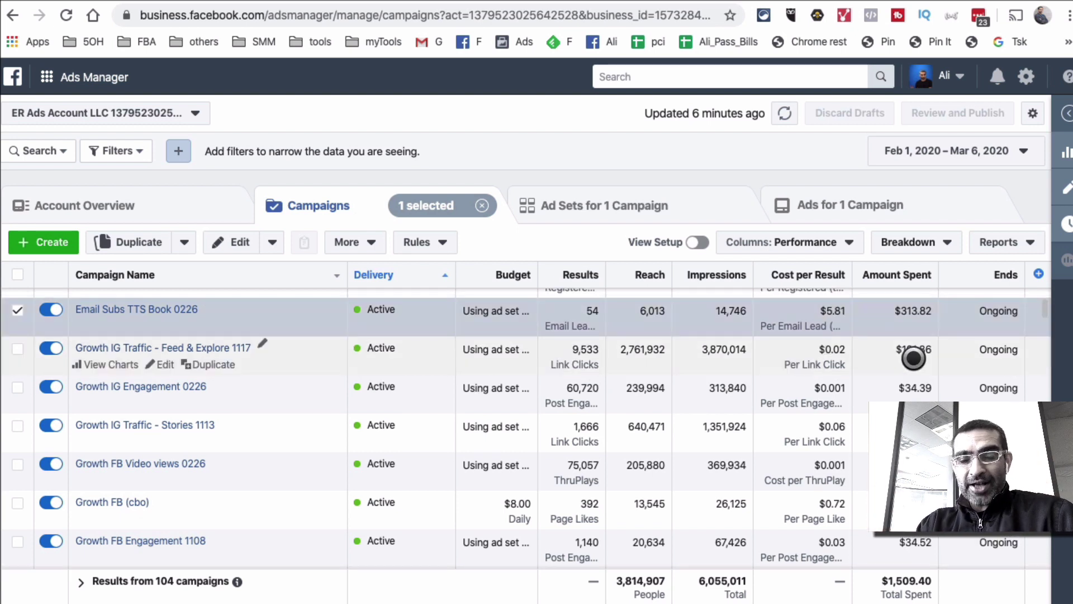
scroll(914, 358, down, 2)
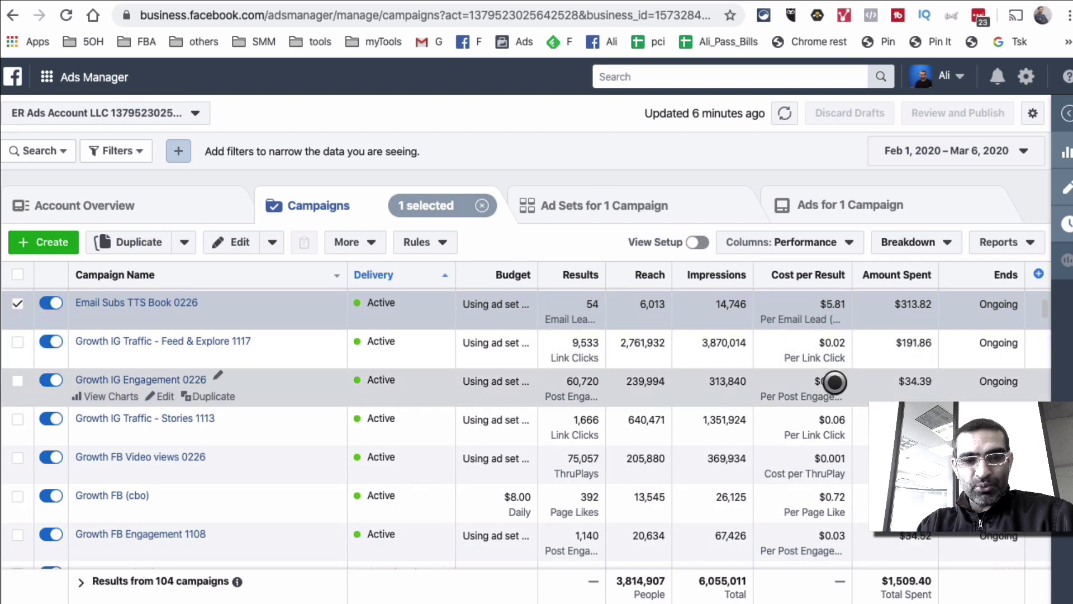
- Switch to the Ziteboard whiteboard and write "1 - OFFER" as the first list item
click(951, 16)
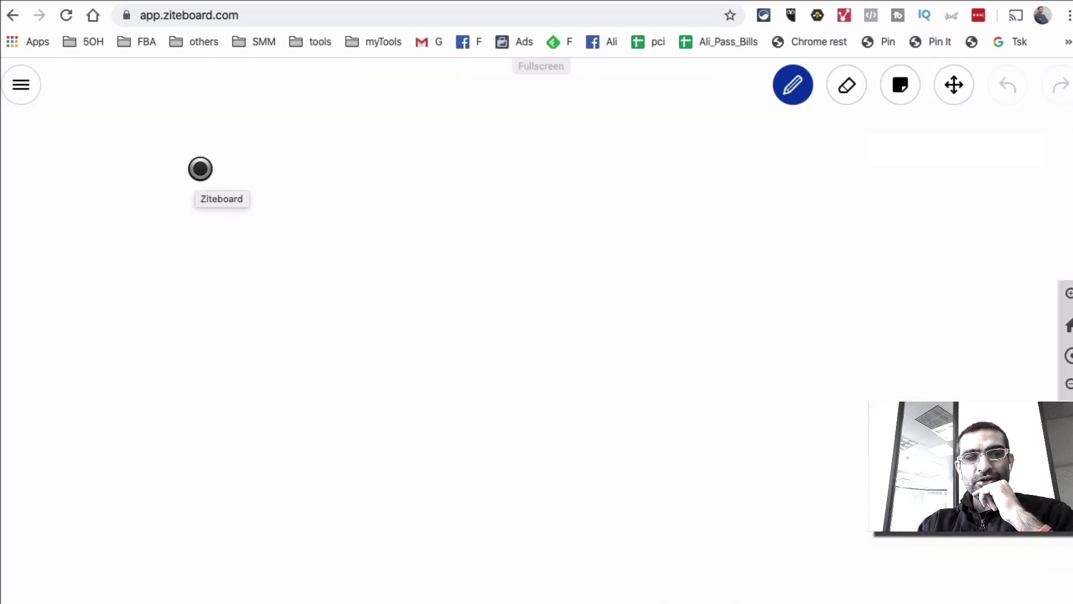
click(200, 168)
text(1 - )
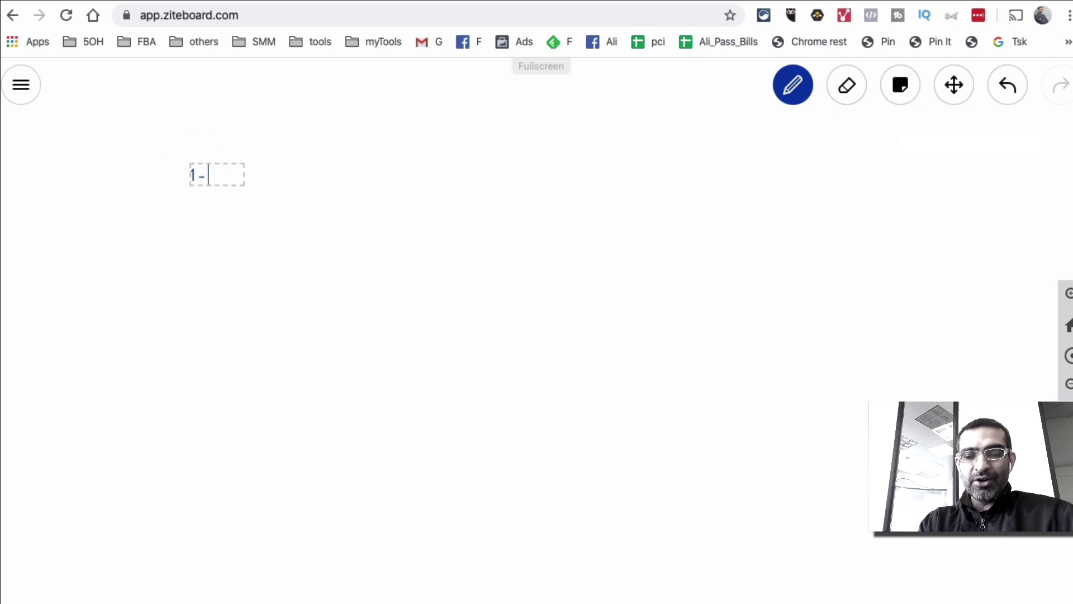
text(0FFER)
key(Return)
key(Return)
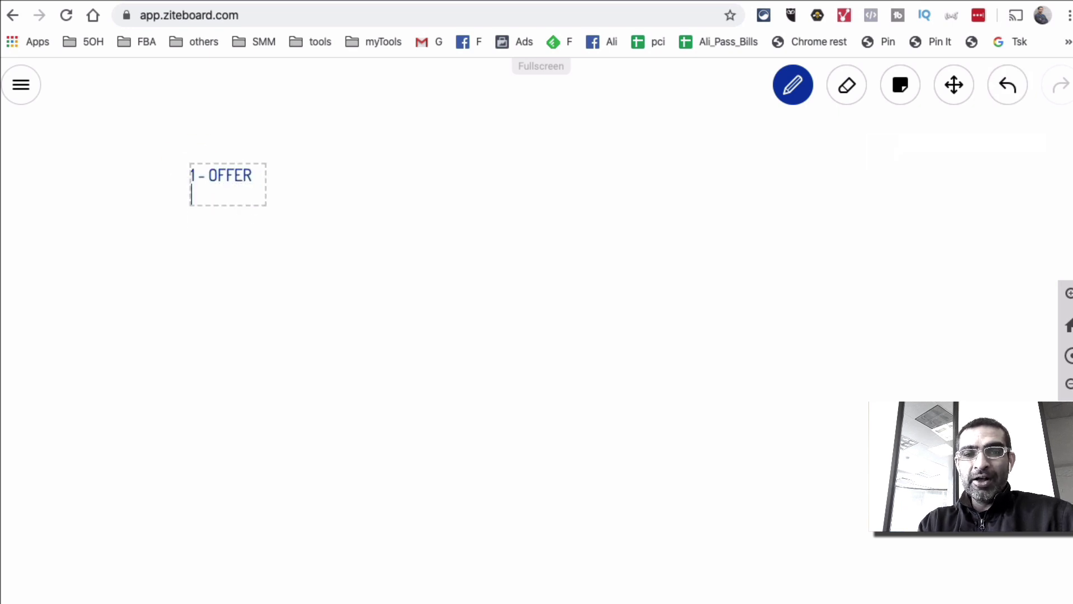
click(222, 295)
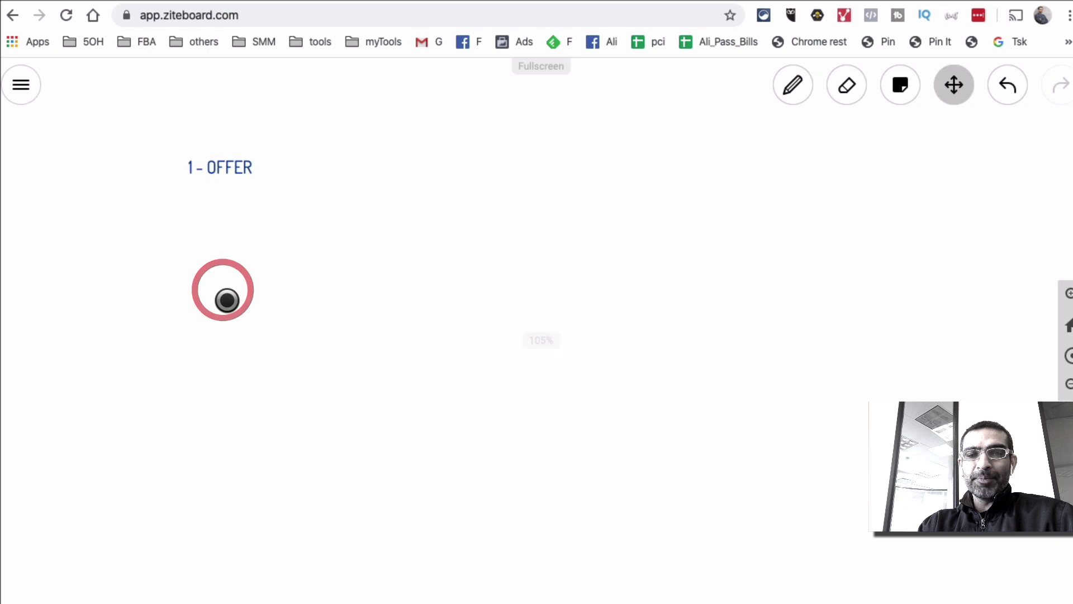
scroll(223, 295, up, 2)
drag(253, 208, 267, 268)
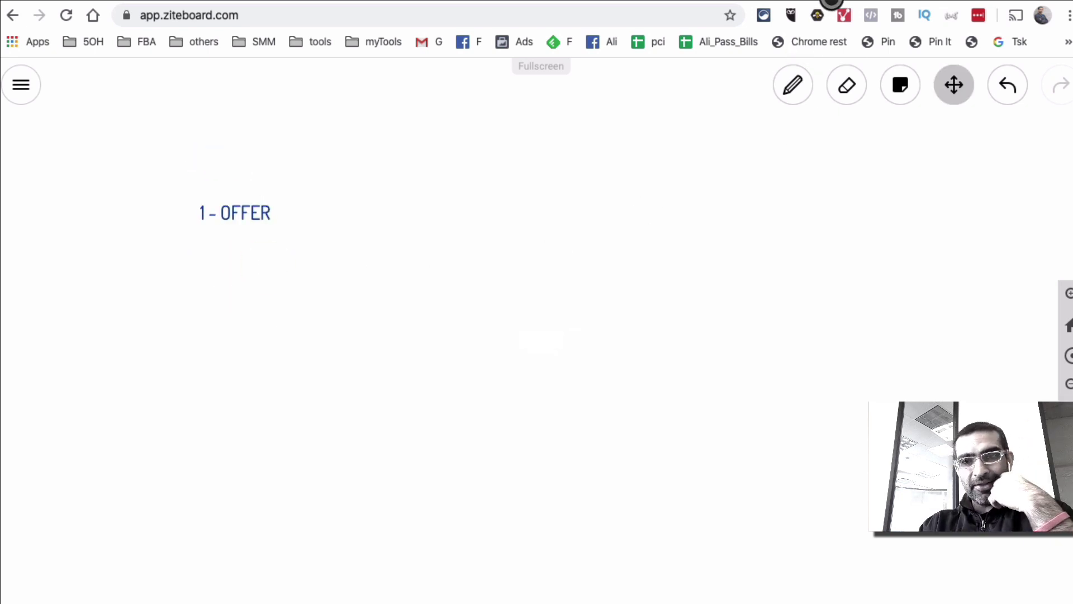
- Switch to the Take The Shot landing page and view its free-book opt-in form, closing it again
key(ctrl+Tab)
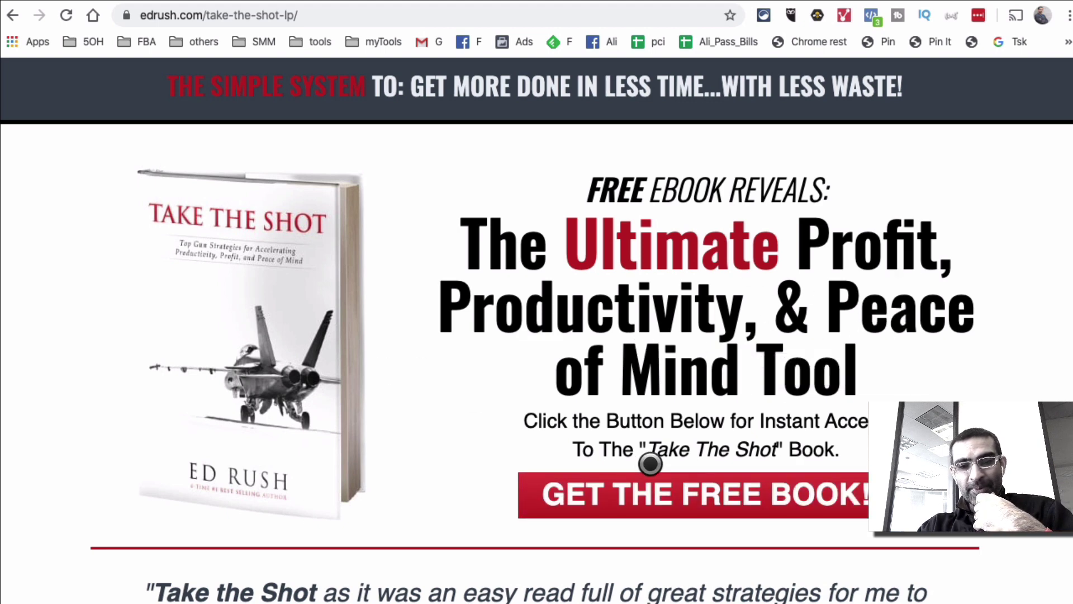
click(693, 482)
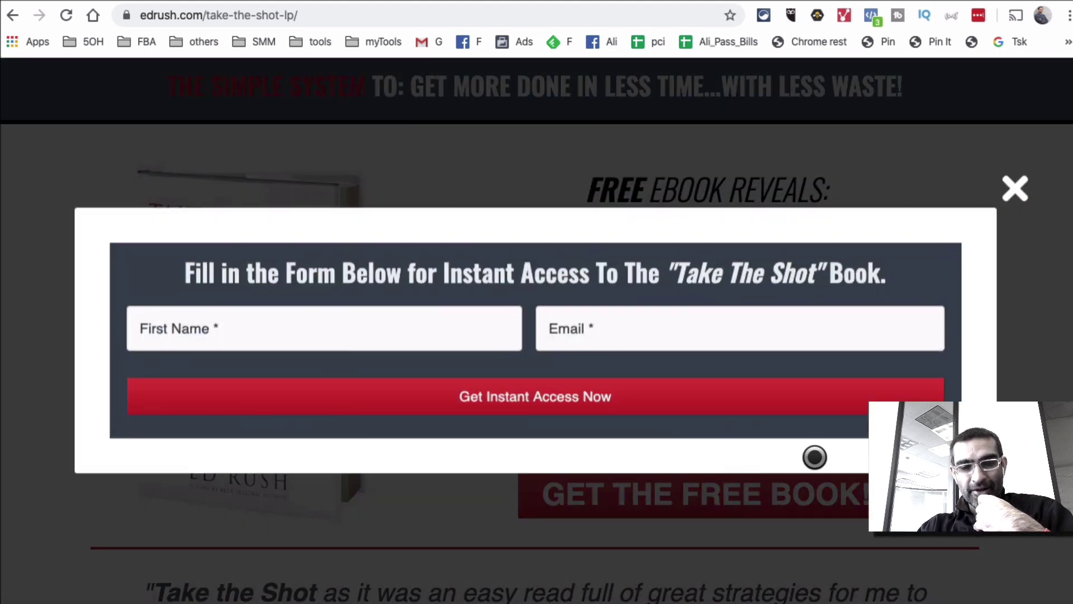
click(410, 324)
click(353, 258)
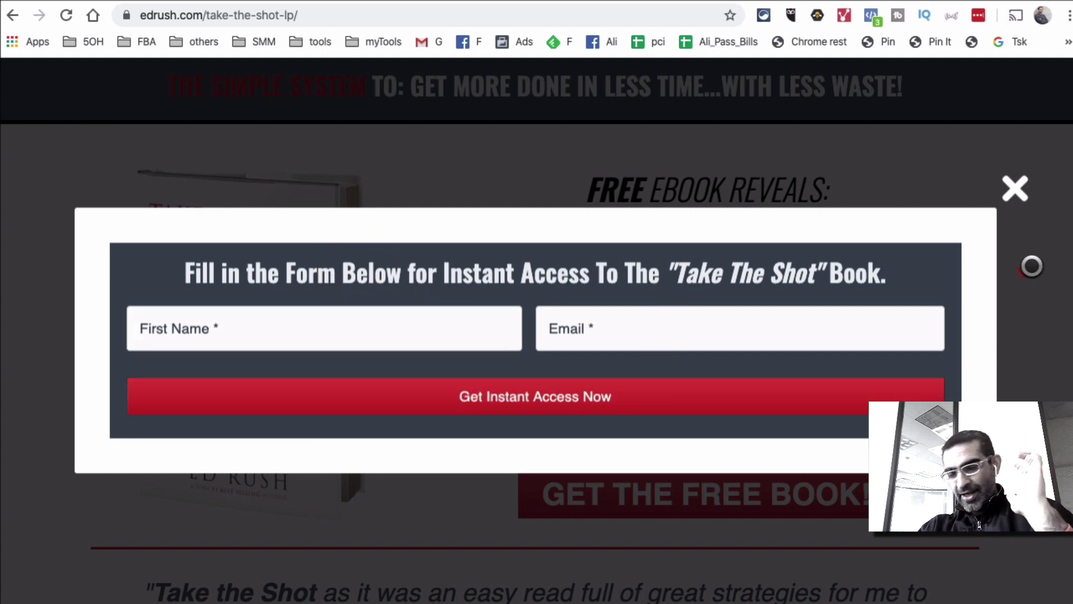
click(1015, 184)
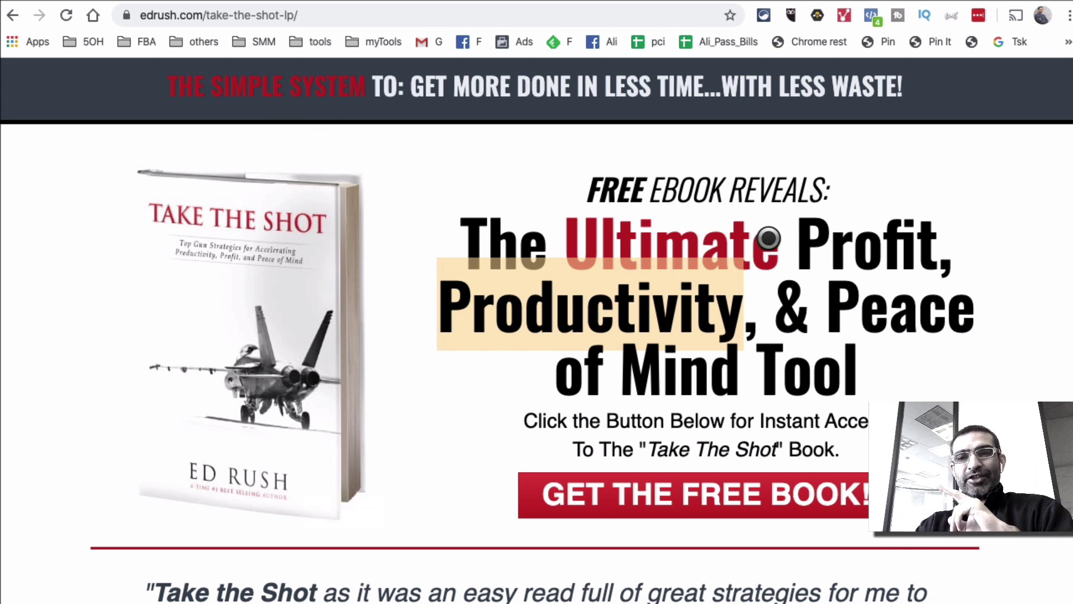
- Return to the whiteboard and write "2 - LANDING PAGE" below the first item
key(ctrl+Tab)
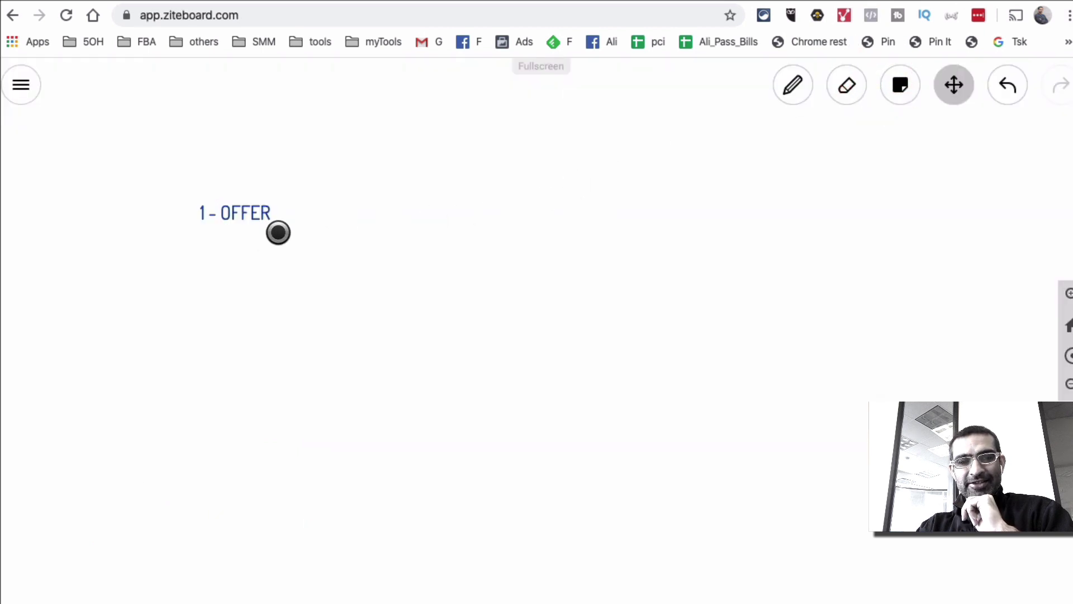
click(207, 240)
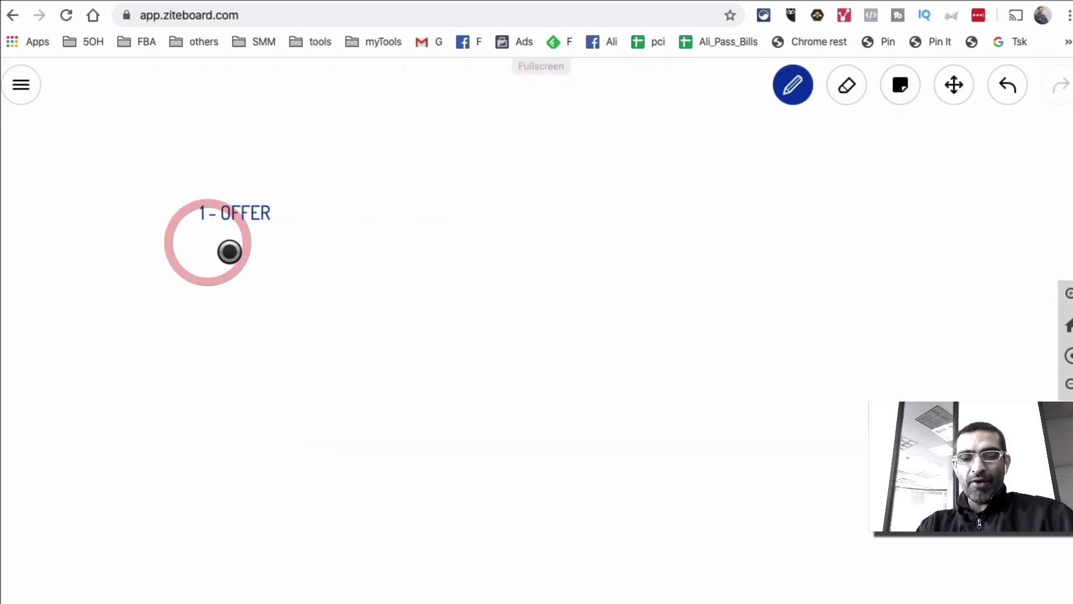
click(209, 240)
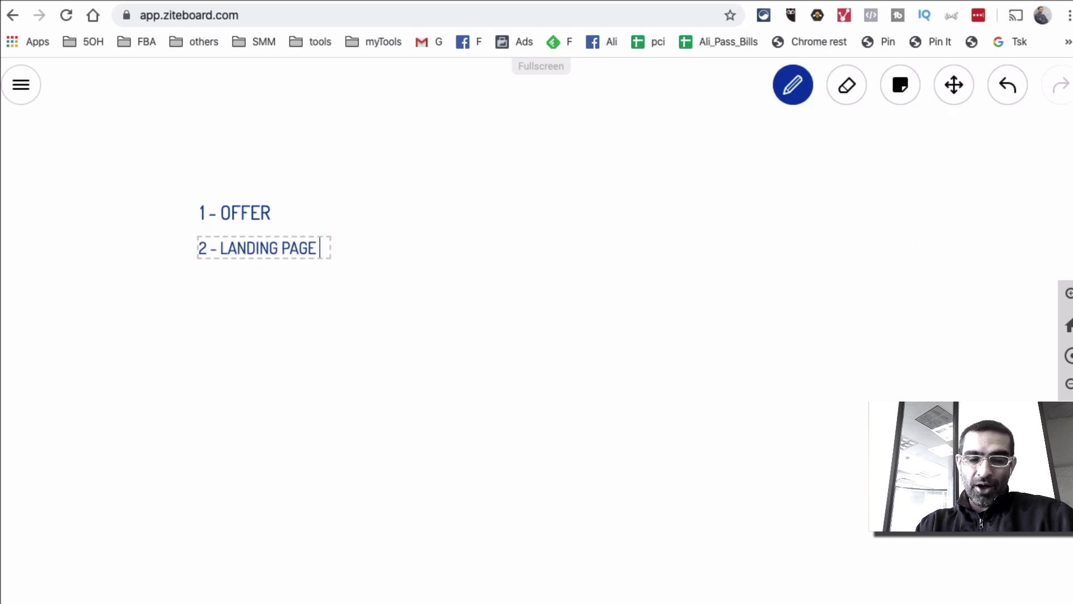
click(301, 337)
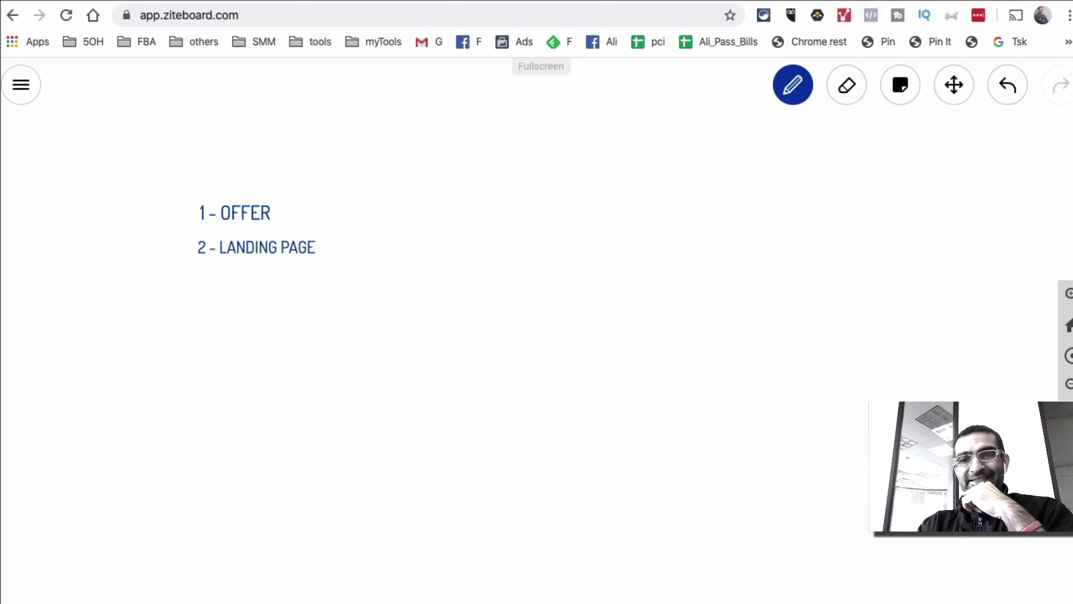
- Switch to the Take The Shot landing page and review its headline, book image and free-book offer
key(ctrl+Tab)
scroll(735, 226, down, 3)
scroll(732, 234, up, 3)
scroll(731, 234, down, 3)
scroll(731, 232, up, 3)
scroll(732, 227, down, 1)
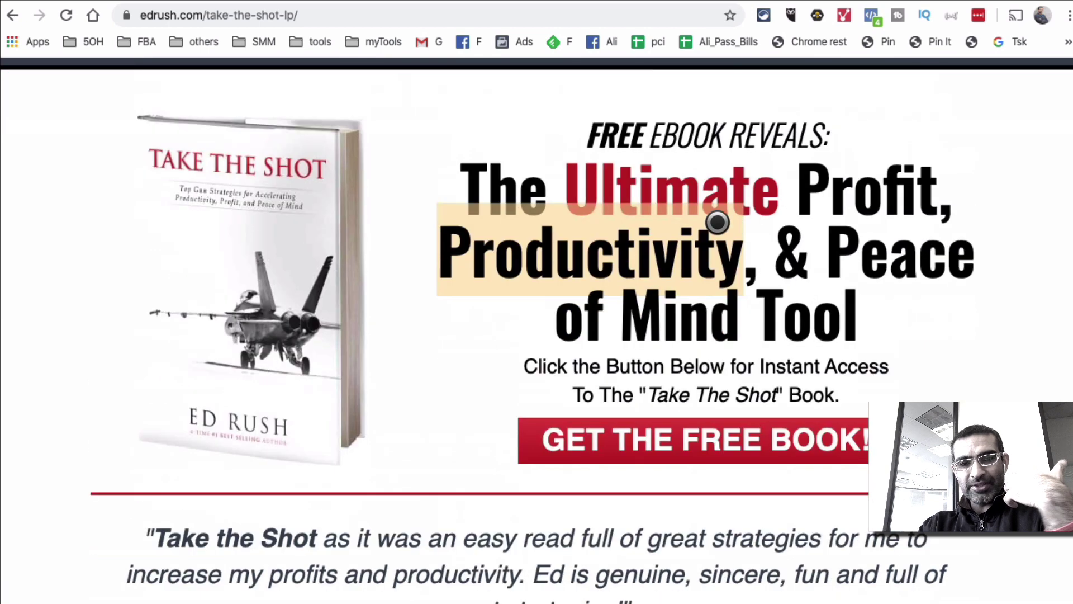
mouse_move(370, 243)
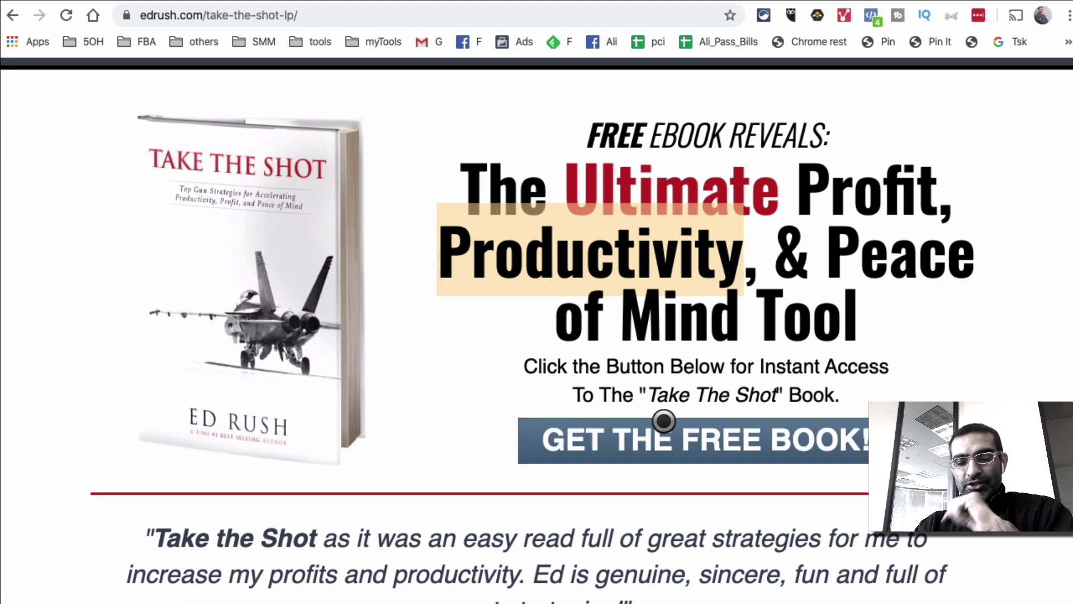
- Examine the first name and email fields of the free-book opt-in form, close it and return to the whiteboard
click(621, 438)
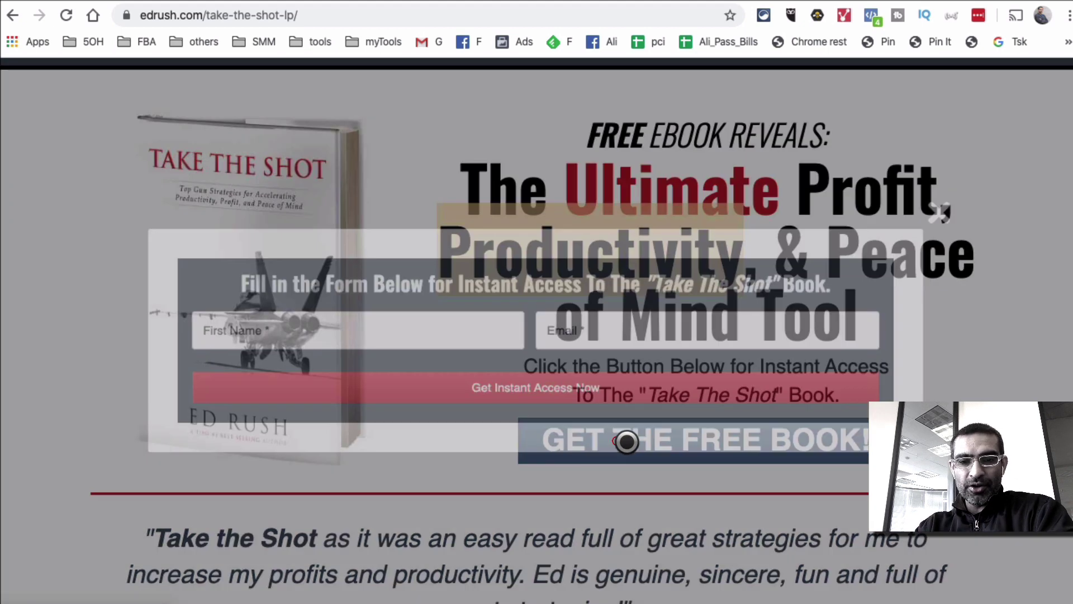
click(403, 323)
key(Tab)
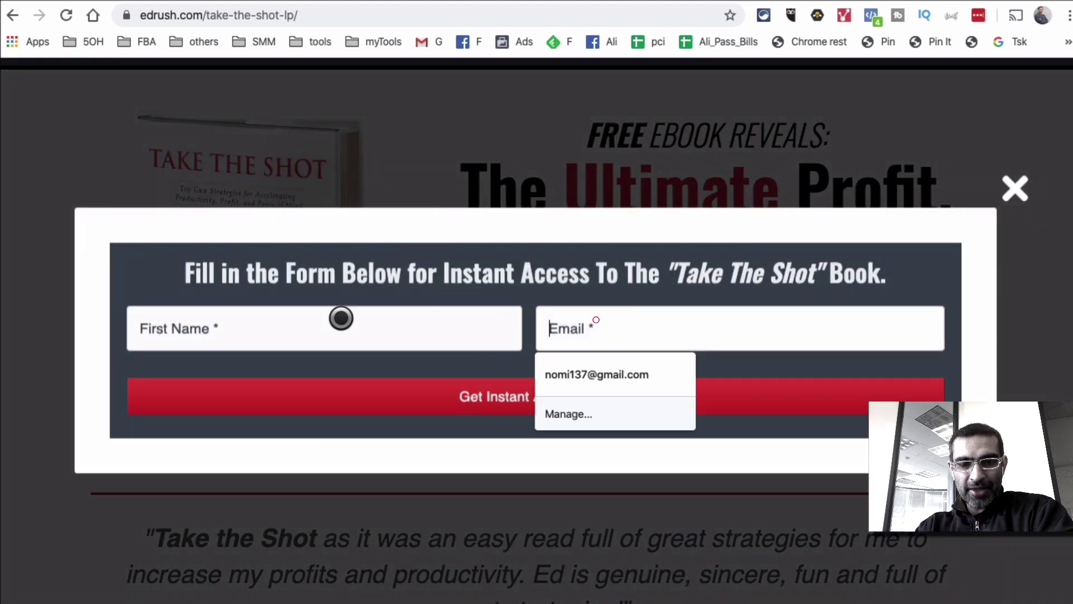
click(767, 212)
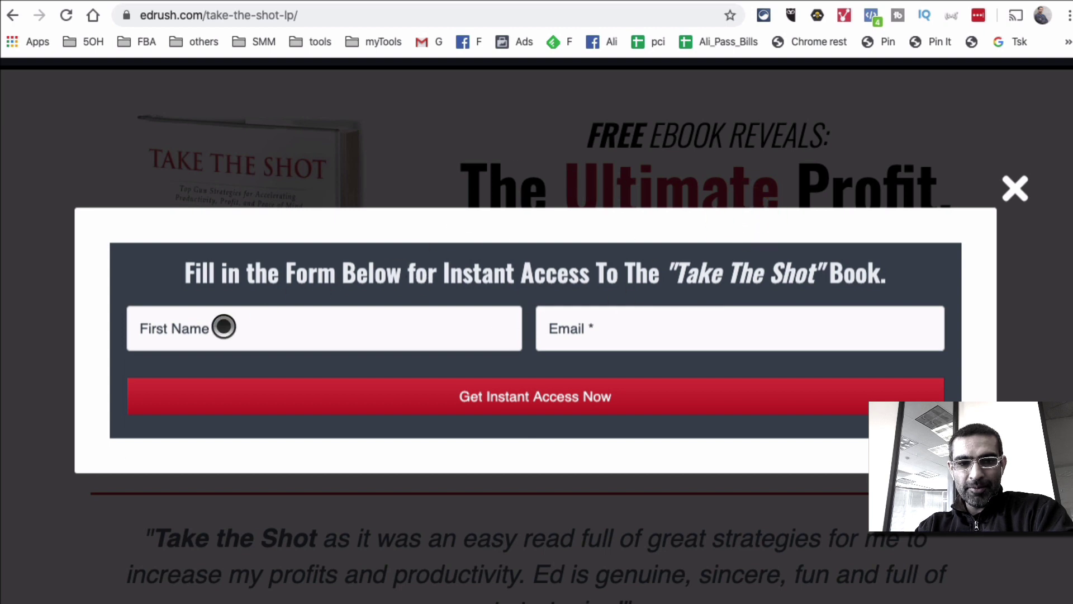
click(263, 328)
click(703, 124)
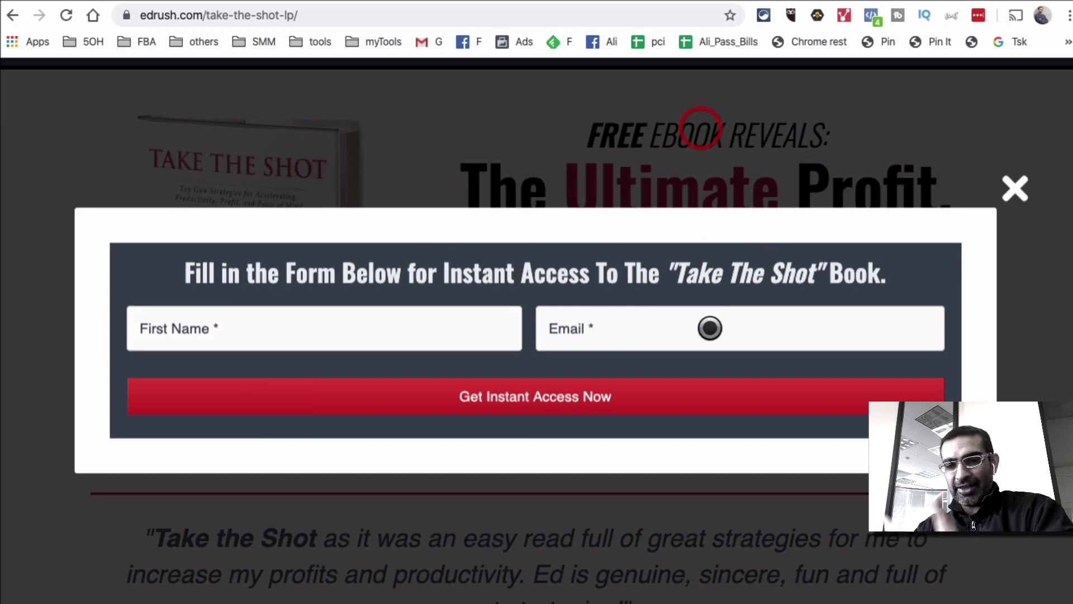
click(1030, 189)
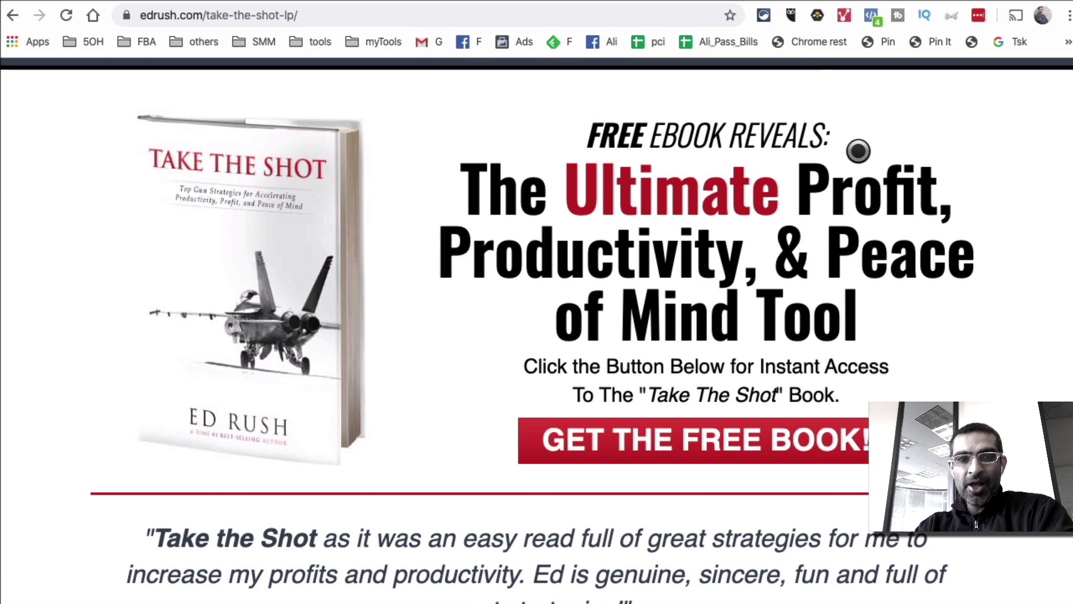
click(978, 15)
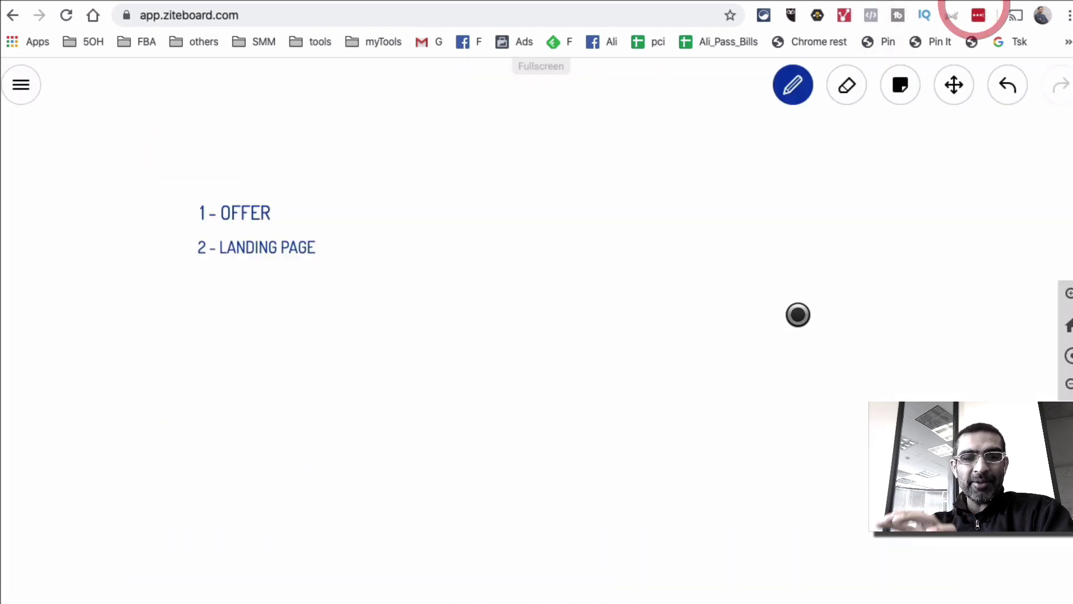
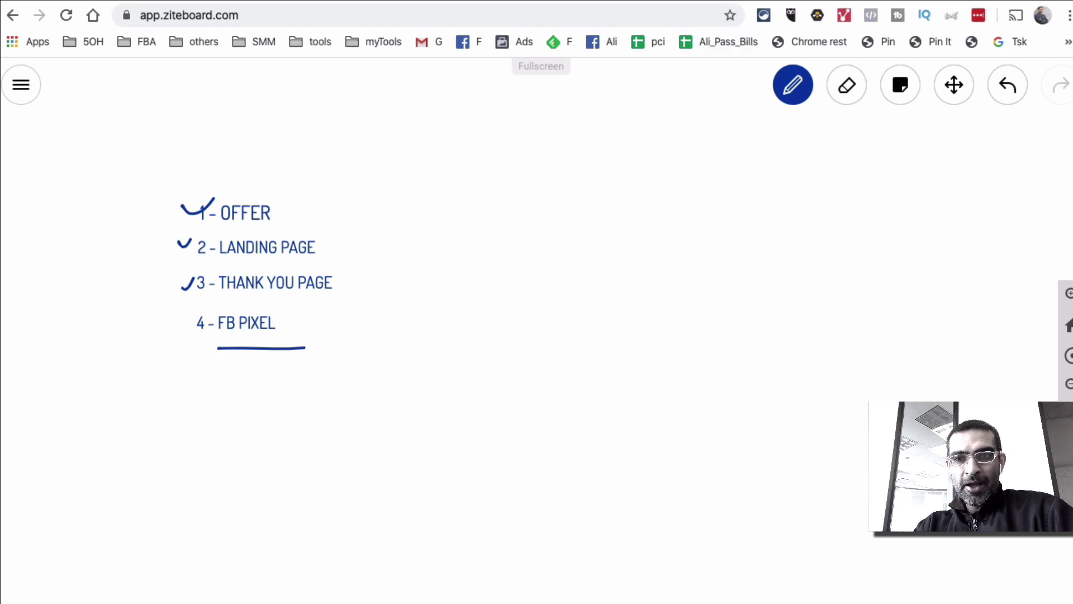
- Switch to the thank-you page and highlight its Congratulations heading and the free eBook download text
key(ctrl+Tab)
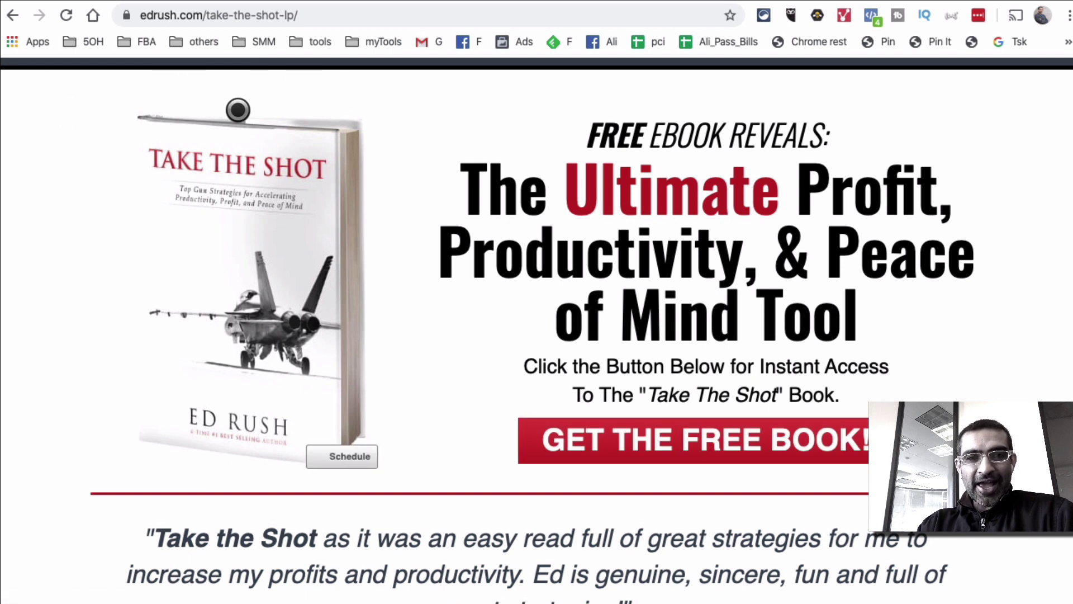
key(ctrl+Tab)
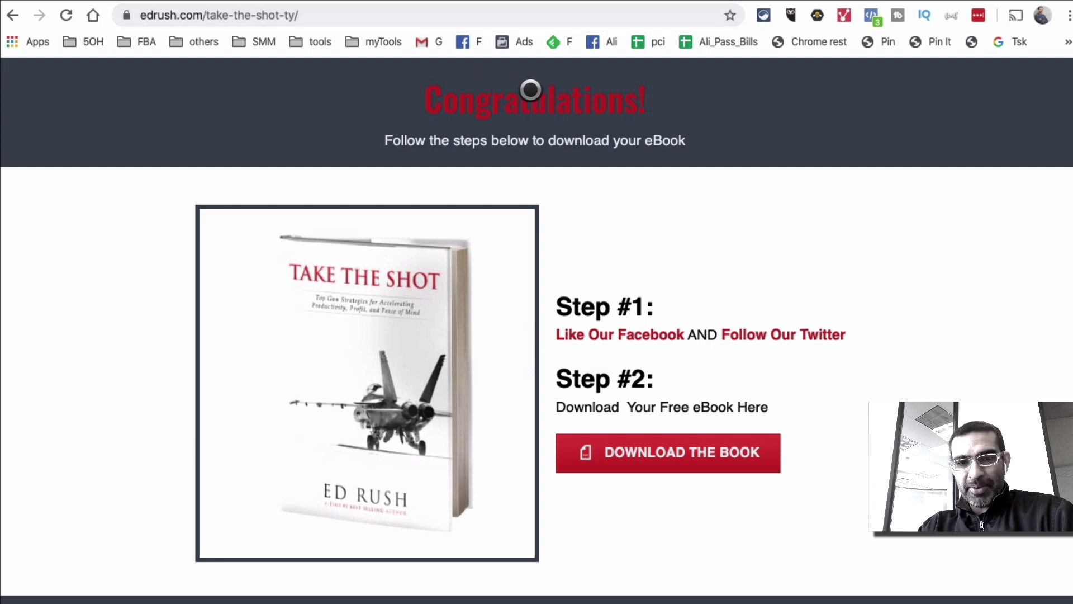
drag(428, 94, 761, 166)
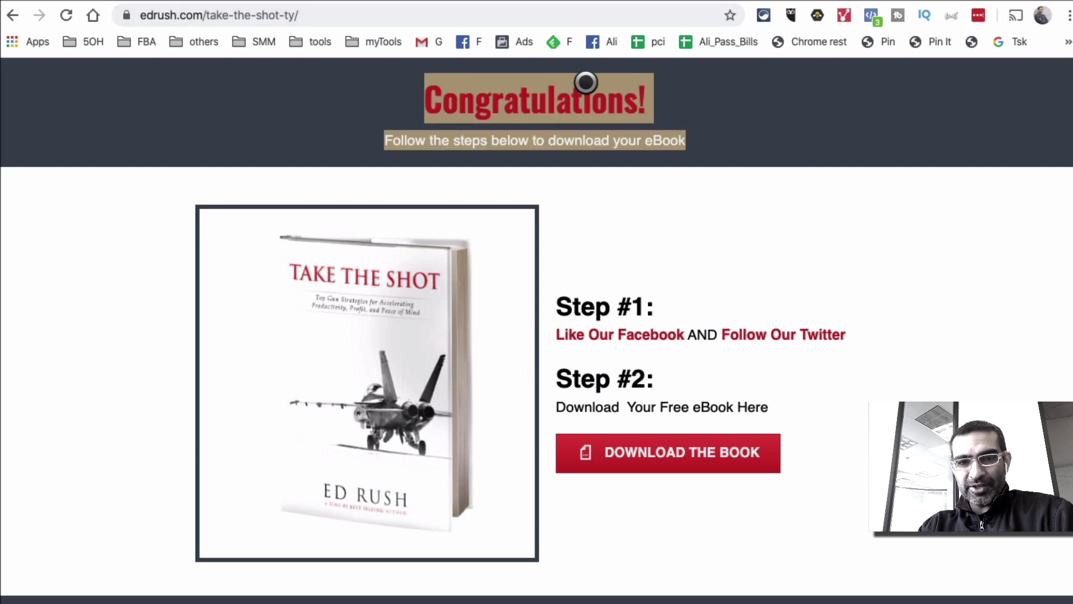
double_click(566, 87)
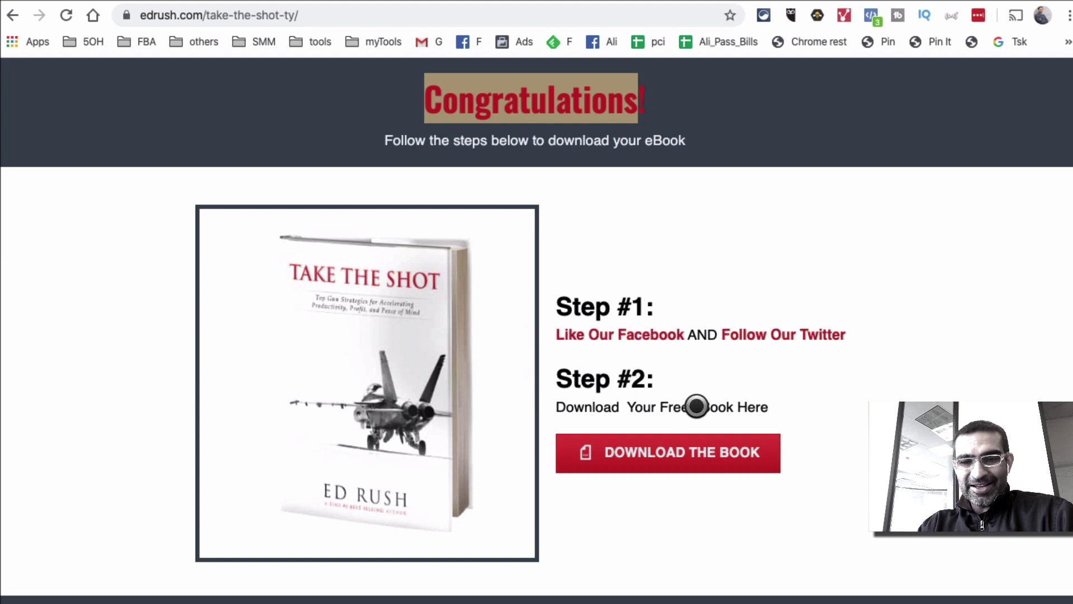
triple_click(698, 407)
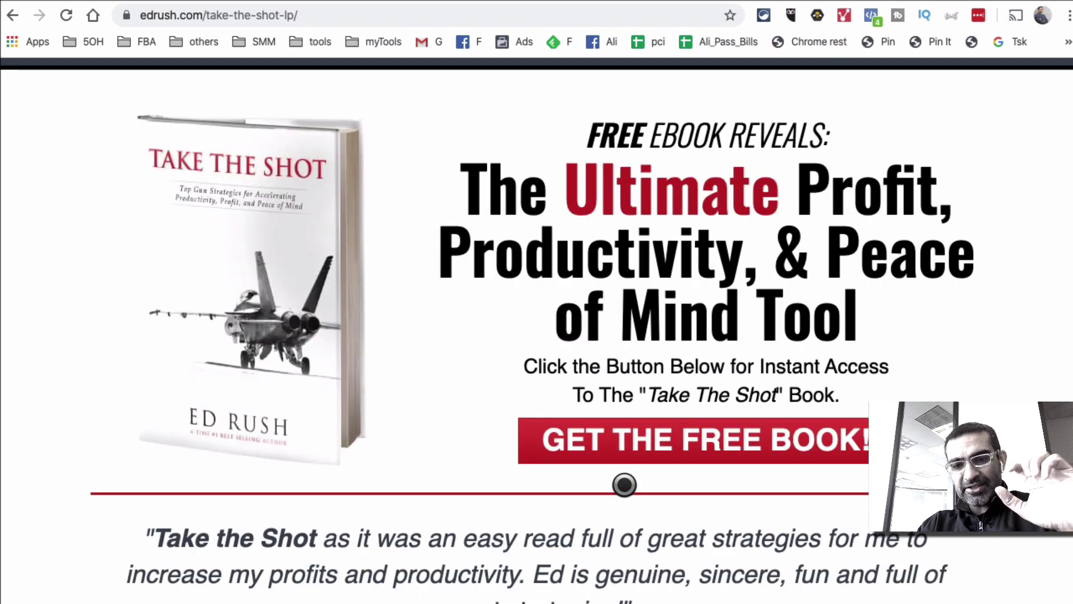
- Compare the landing page's opt-in form with the thank-you page, ending back on the landing page
click(692, 425)
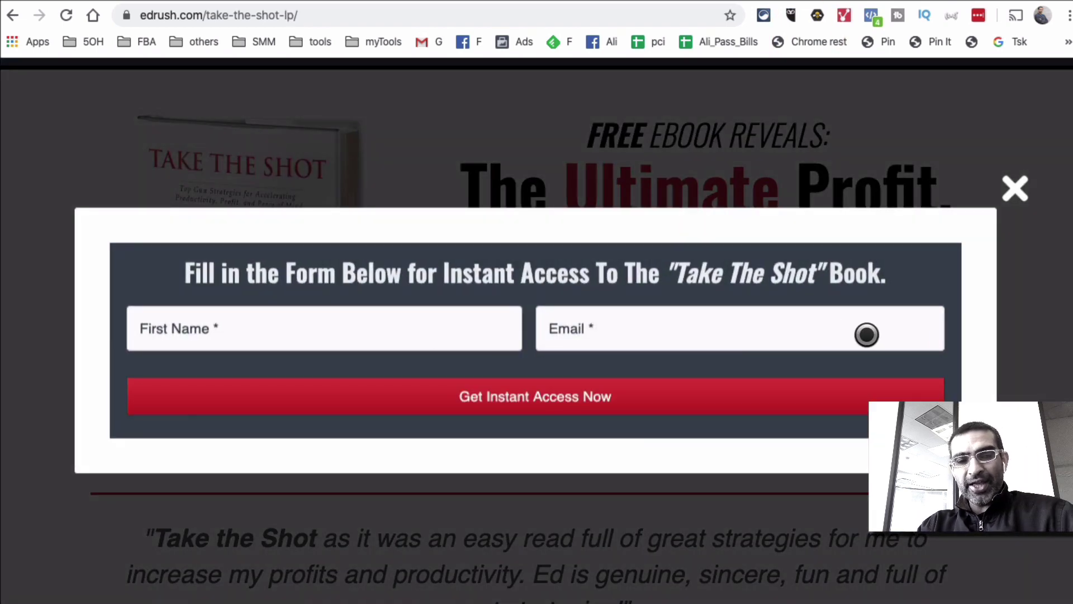
click(1012, 188)
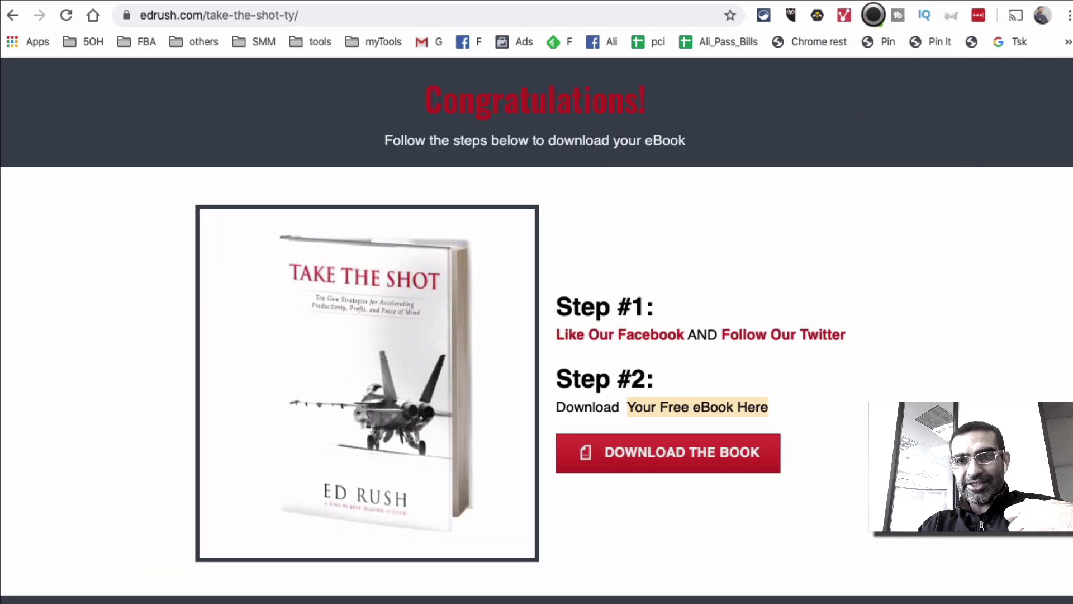
click(873, 15)
click(895, 315)
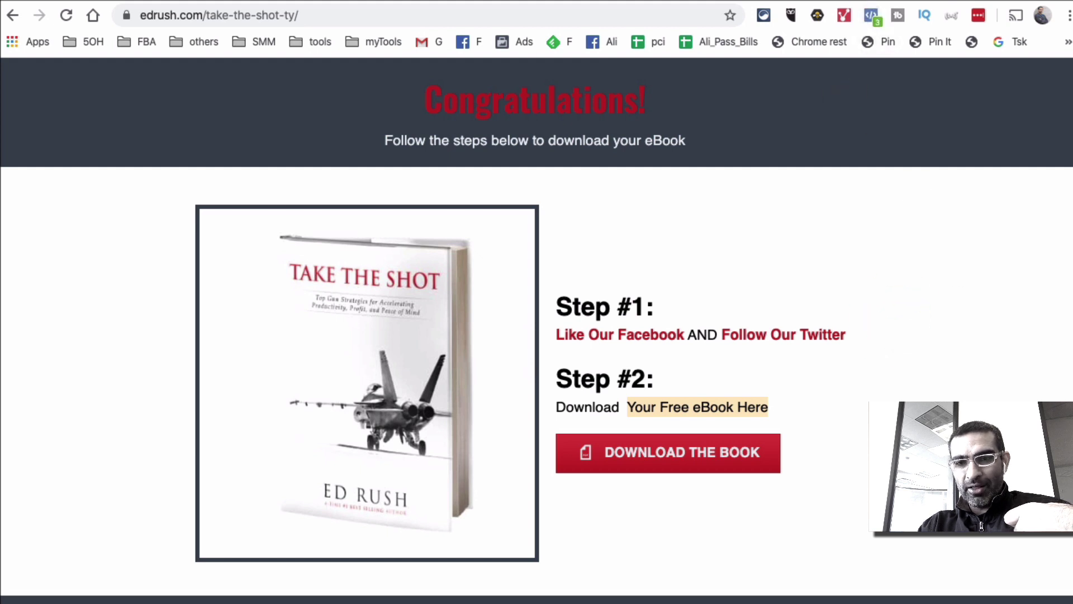
key(alt+Left)
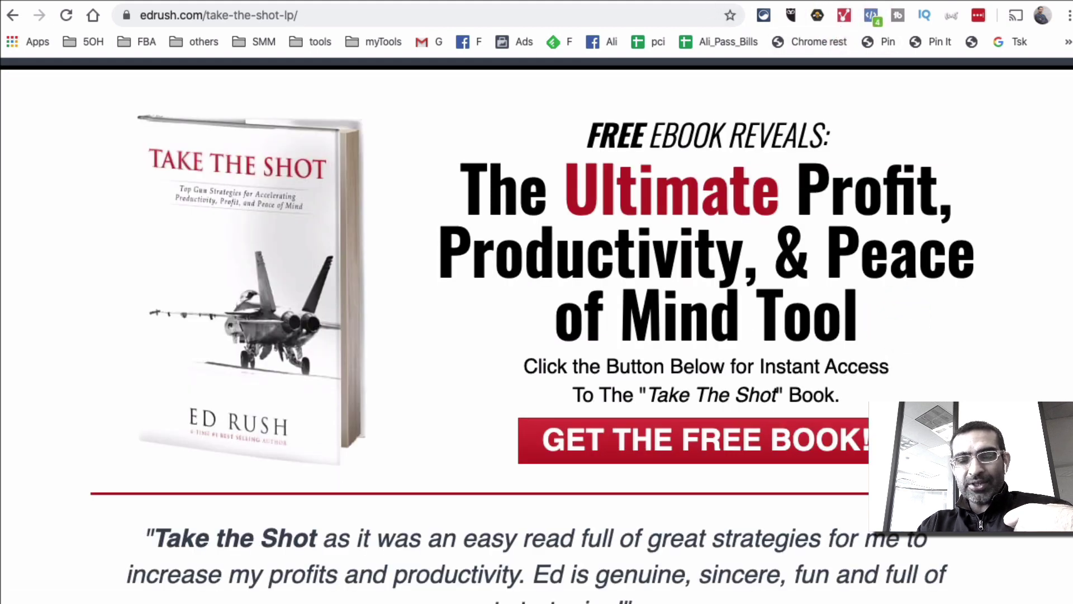
- Switch to the whiteboard and add the list item "5 - FB AD" below the underlined FB PIXEL item
key(ctrl+Tab)
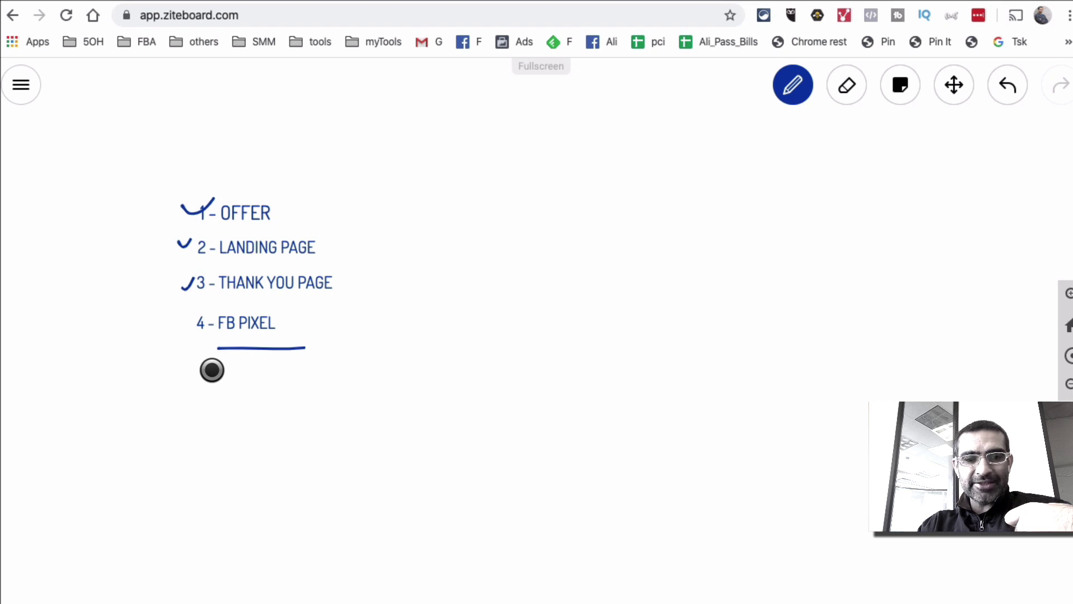
double_click(212, 369)
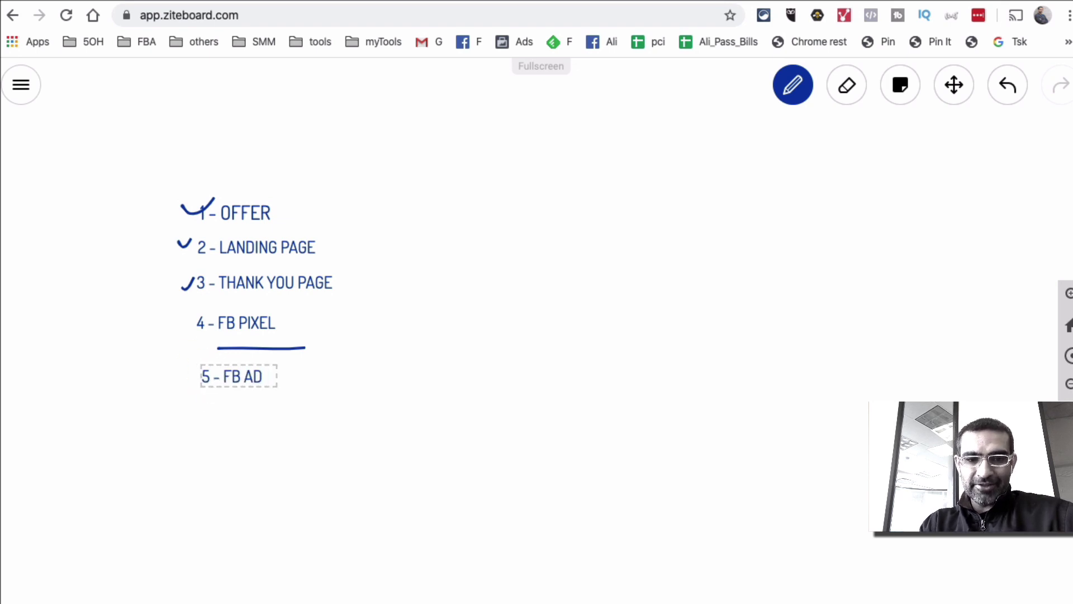
click(218, 418)
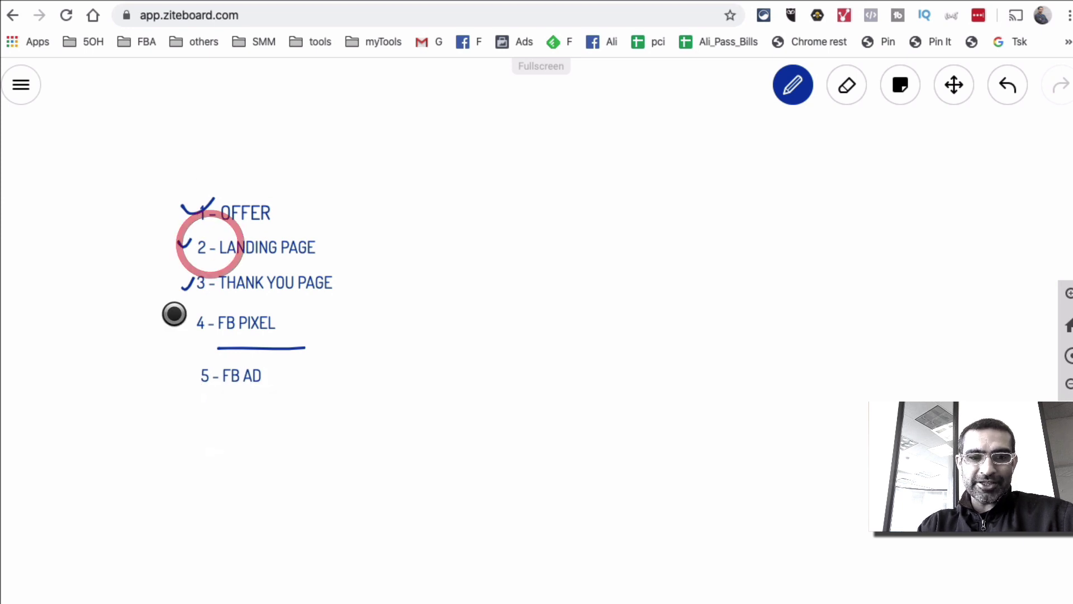
- Tick off the FB PIXEL item, then bracket items 1 to 4 as one group and FB AD separately
drag(175, 314, 196, 308)
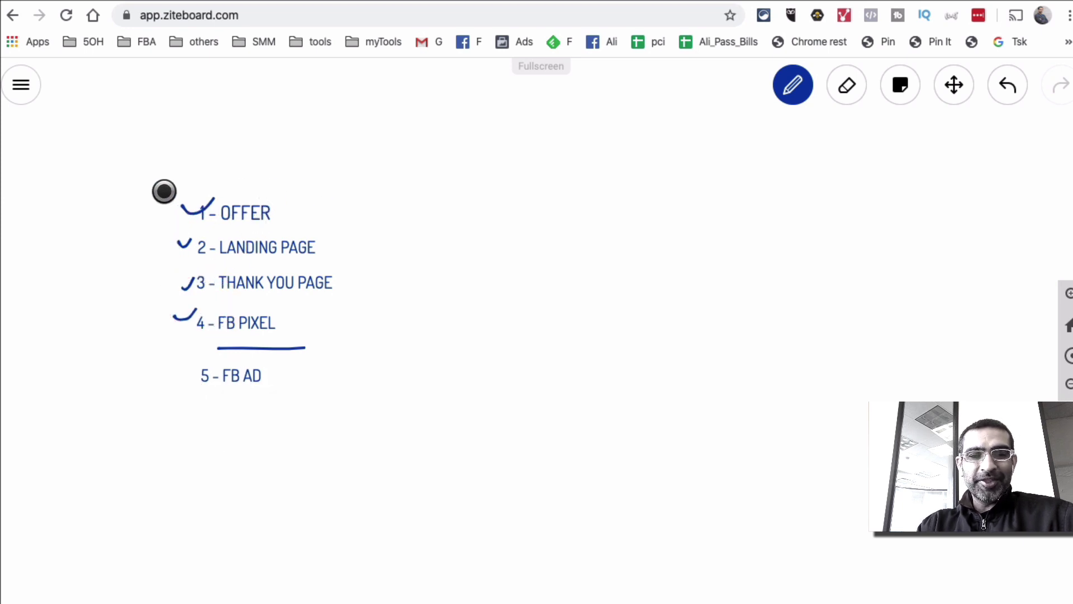
mouse_move(164, 194)
mouse_down()
mouse_move(153, 235)
mouse_move(173, 400)
mouse_move(246, 403)
mouse_up()
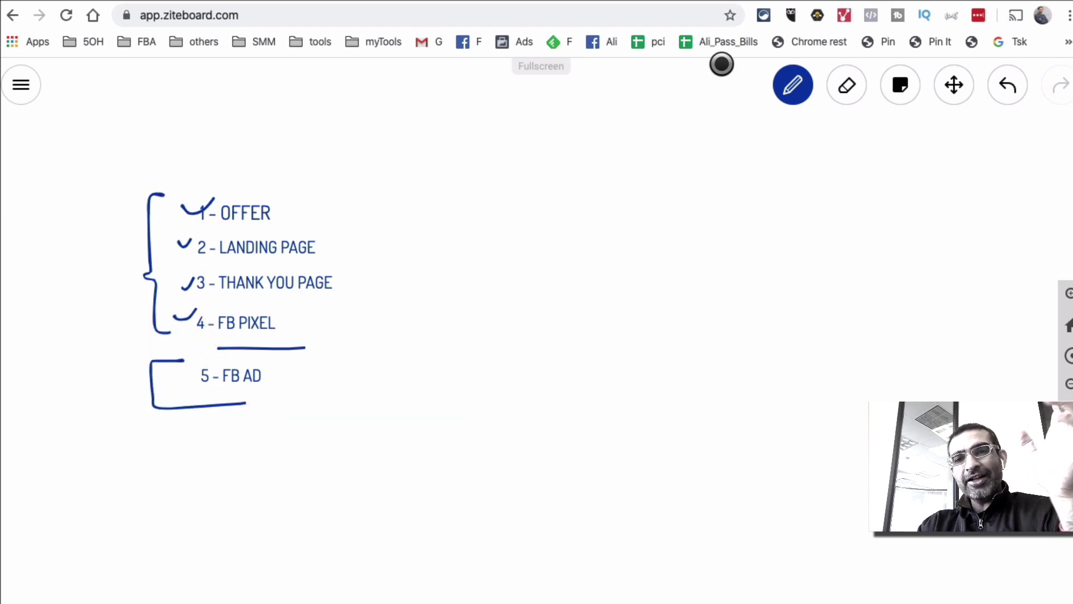
- Switch to Facebook Ads Manager and open the Email Subs TTS Book 0226 campaign for editing
key(ctrl+Tab)
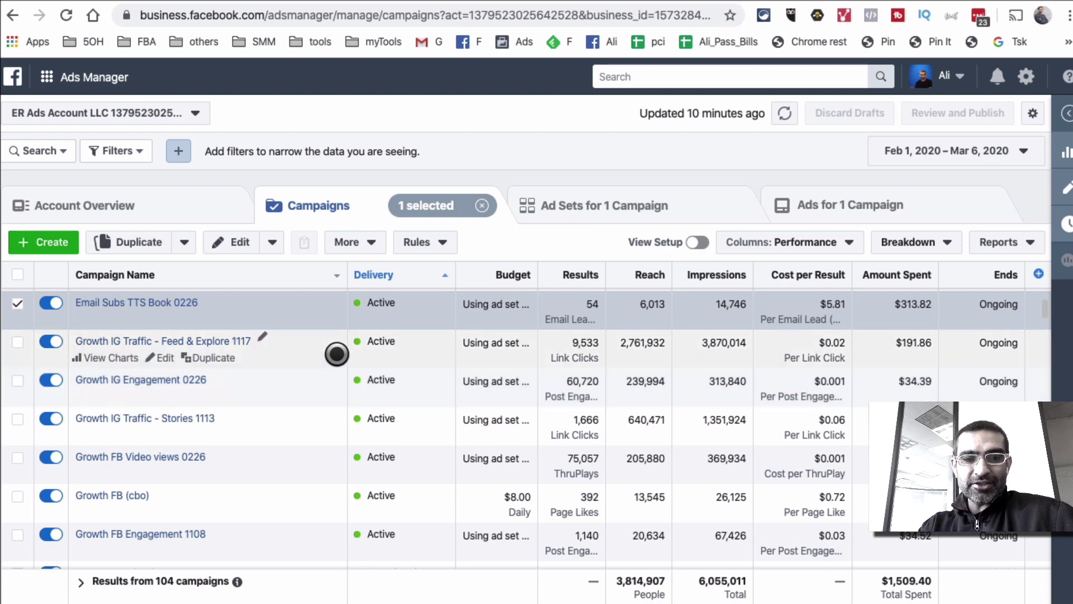
click(180, 299)
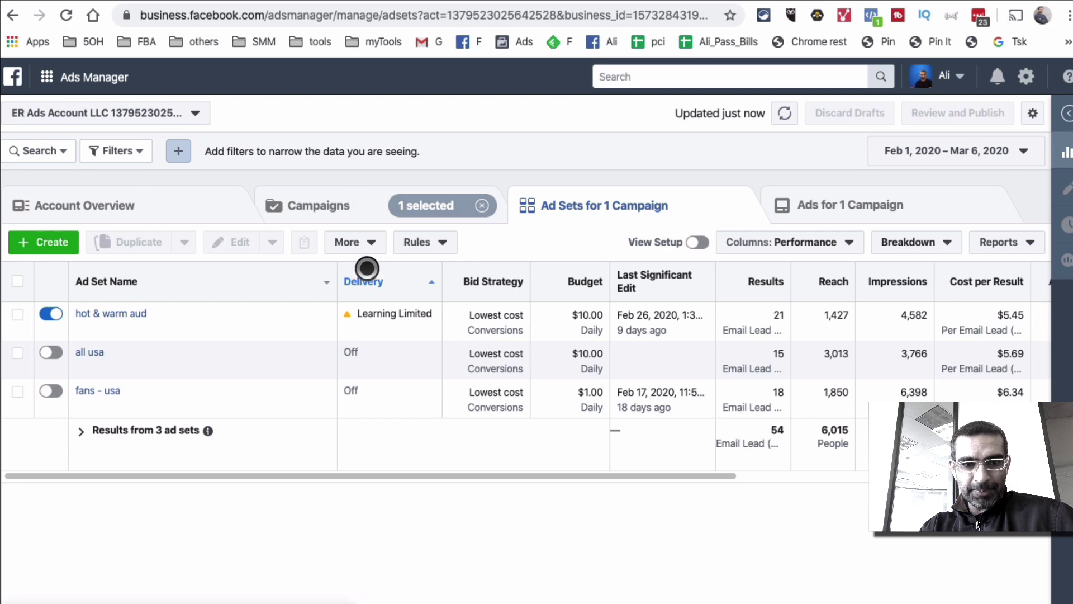
click(363, 204)
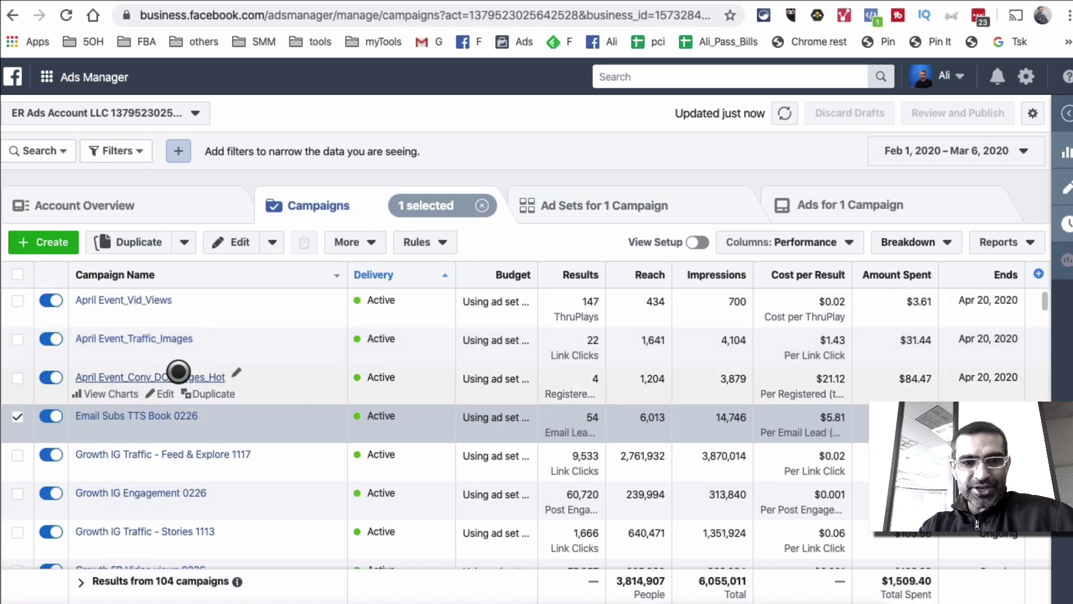
scroll(270, 385, down, 3)
scroll(268, 385, down, 2)
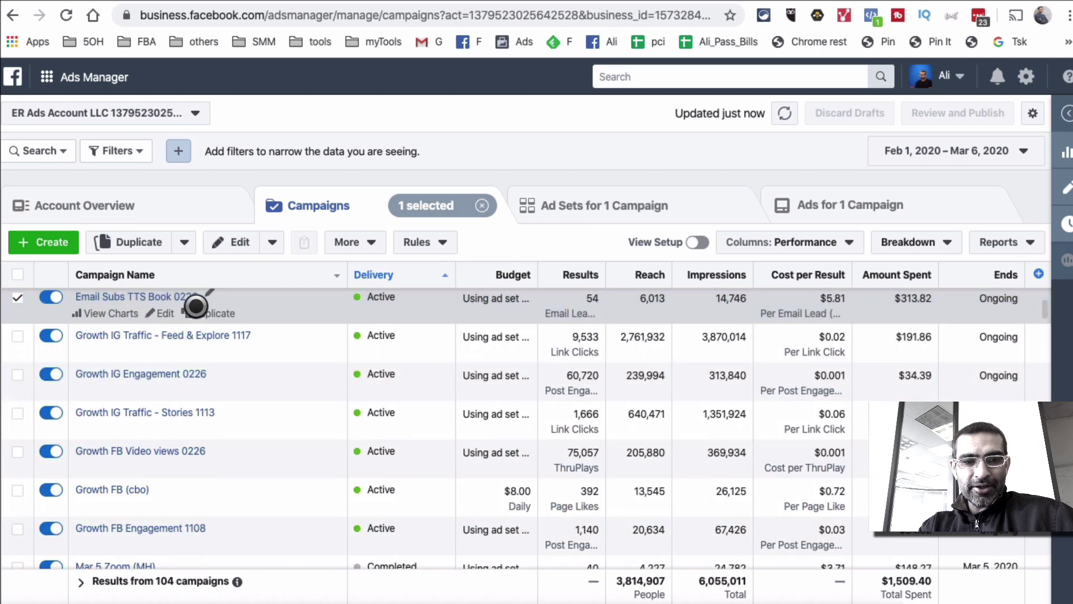
click(168, 308)
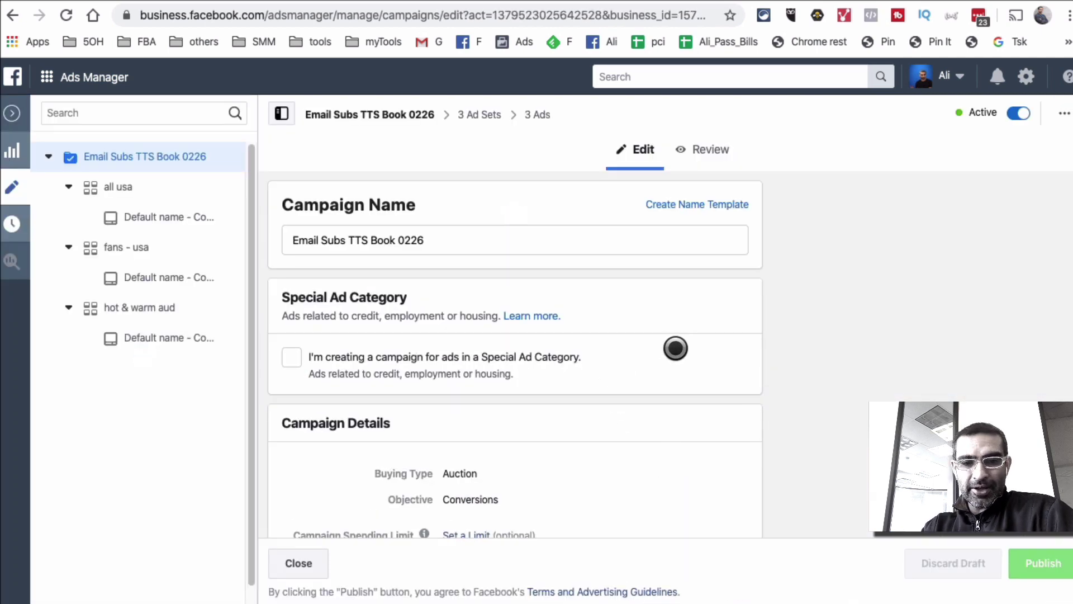
- Review the campaign details and highlight the Conversions objective
scroll(670, 347, down, 2)
scroll(635, 395, up, 2)
scroll(636, 397, up, 2)
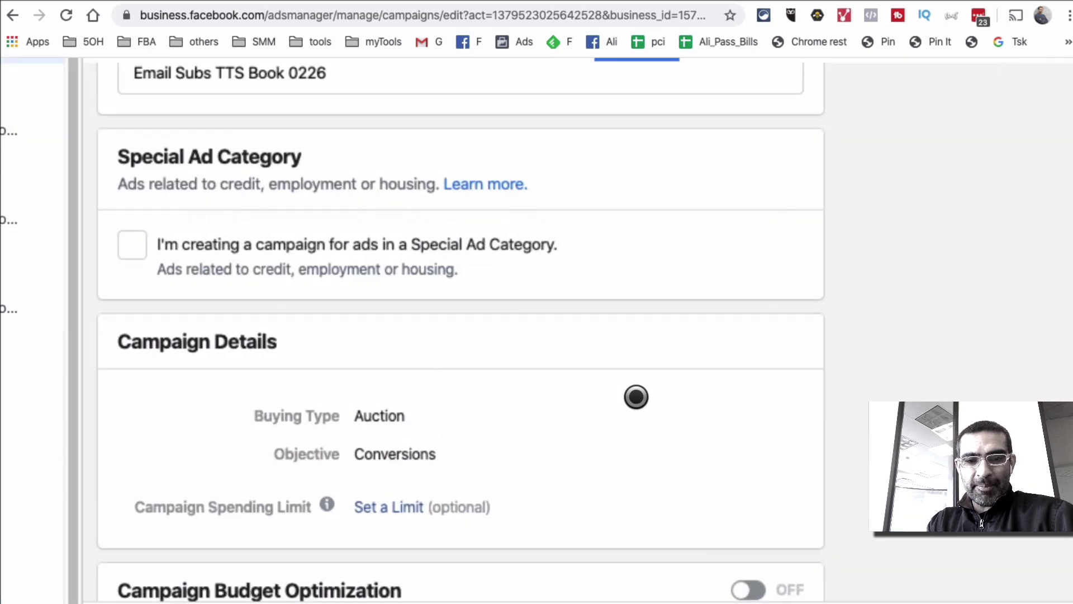
scroll(634, 396, down, 2)
scroll(634, 395, left, 2)
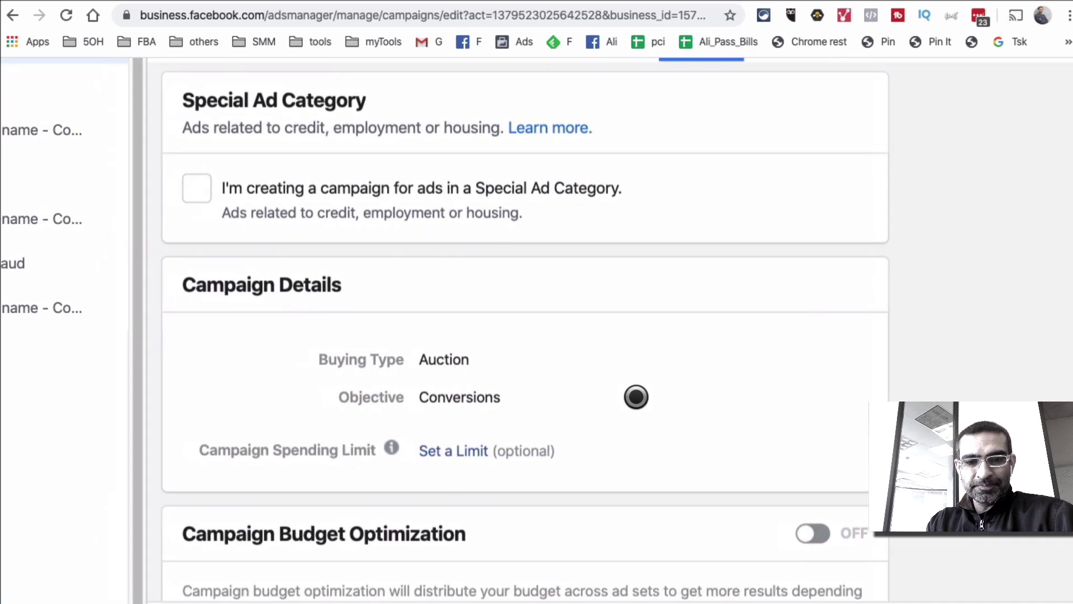
click(519, 383)
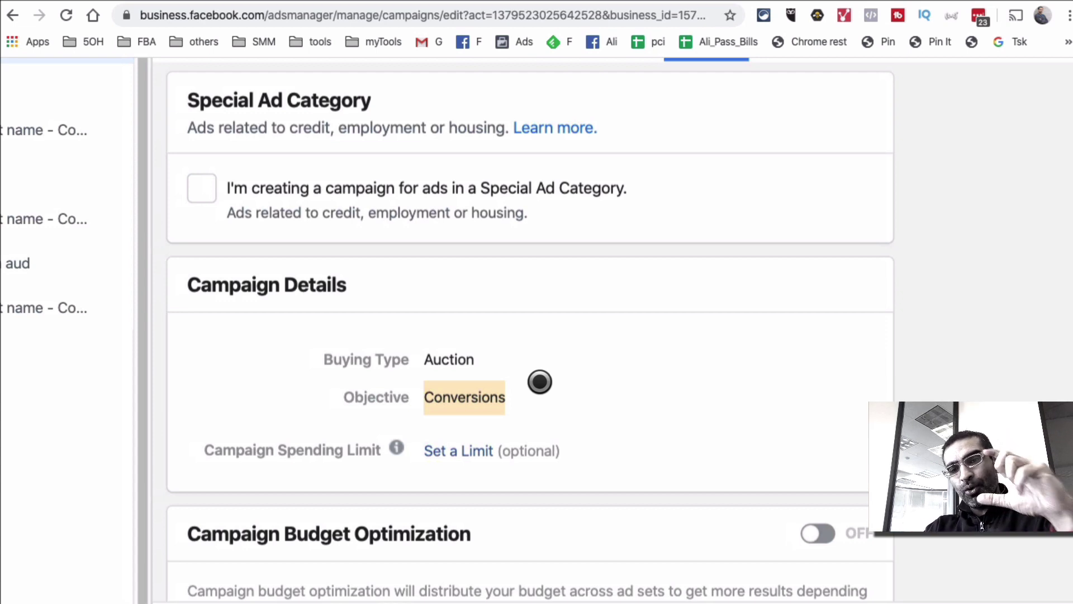
- Look at the Take The Shot landing page again and return to the campaign settings in Ads Manager
key(ctrl+Tab)
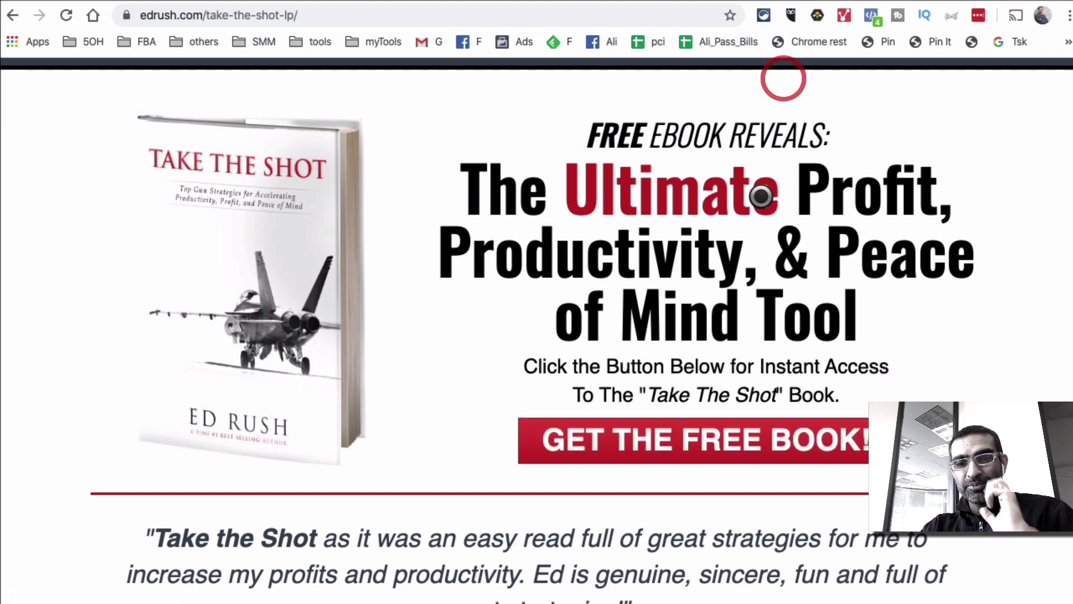
key(ctrl+shift+Tab)
scroll(759, 372, down, 3)
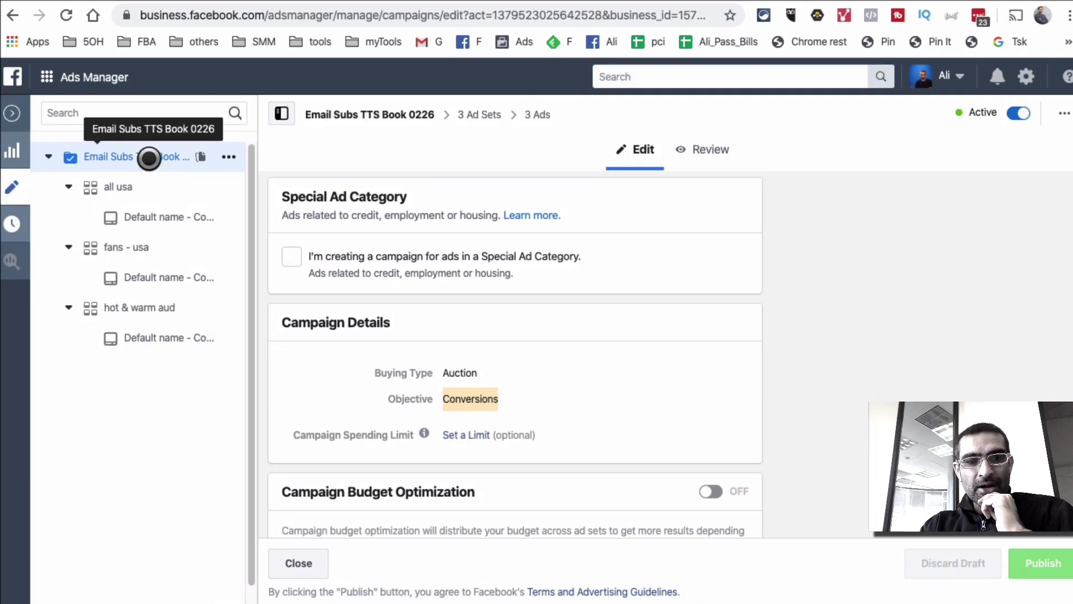
- Open the "all usa" ad set and examine its website pixel and conversion event
click(127, 187)
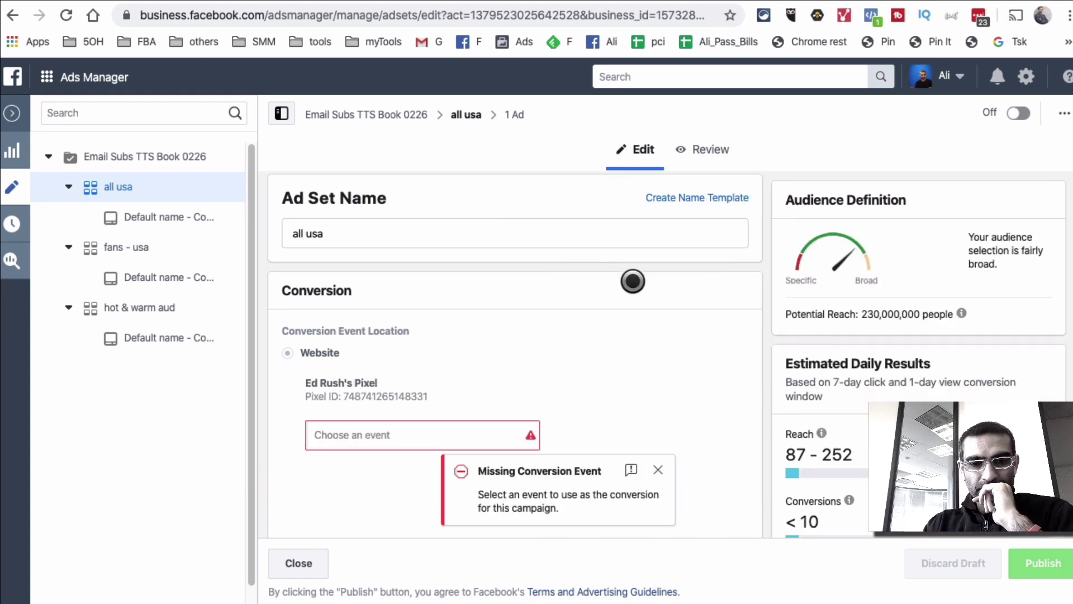
scroll(632, 280, down, 2)
scroll(632, 280, down, 1)
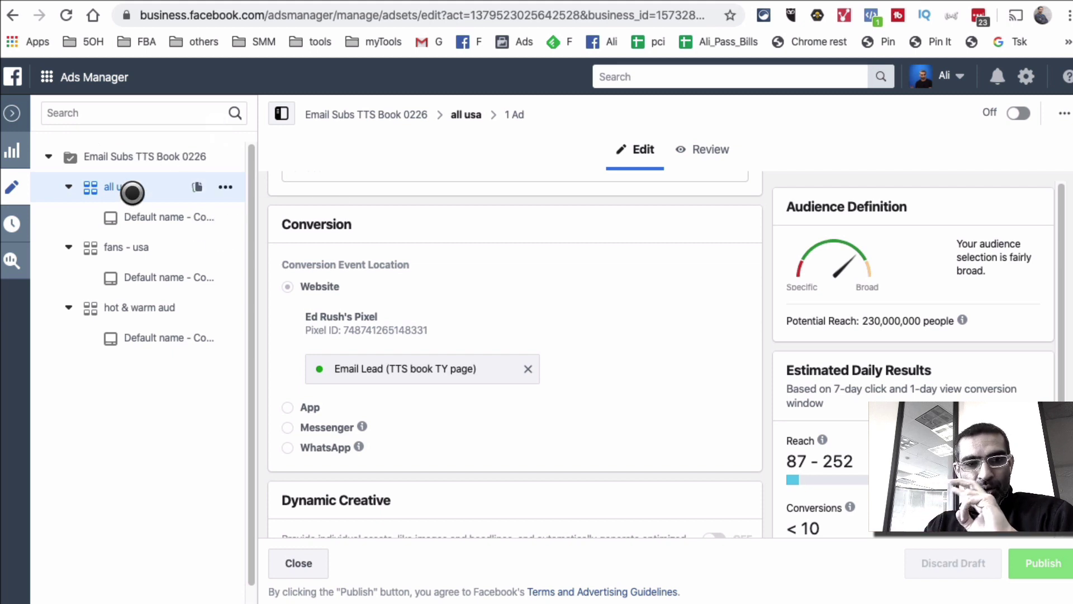
scroll(692, 270, down, 1)
scroll(653, 229, down, 2)
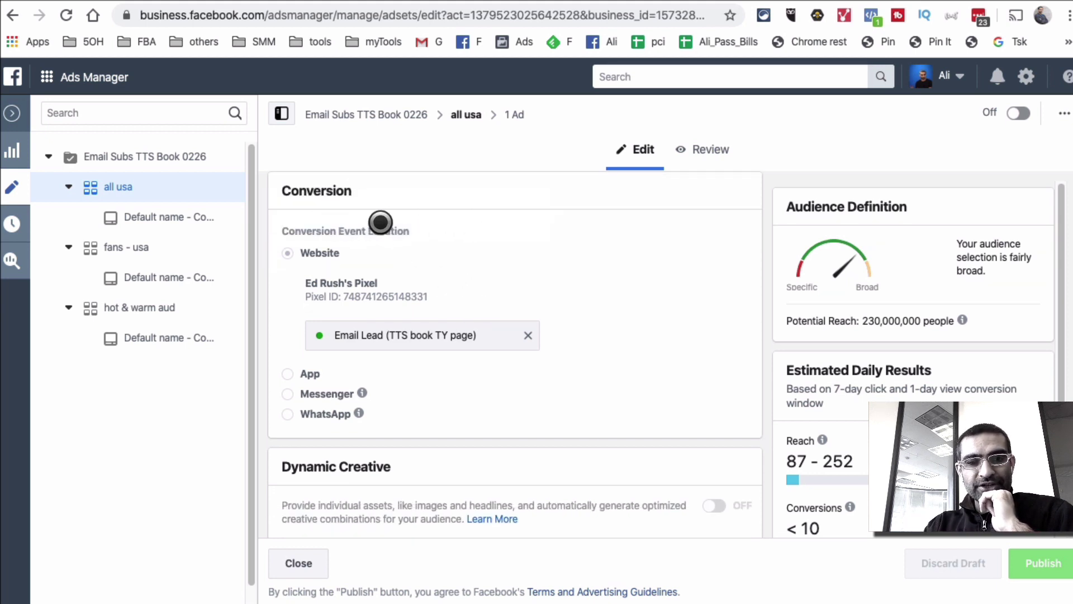
scroll(570, 338, down, 1)
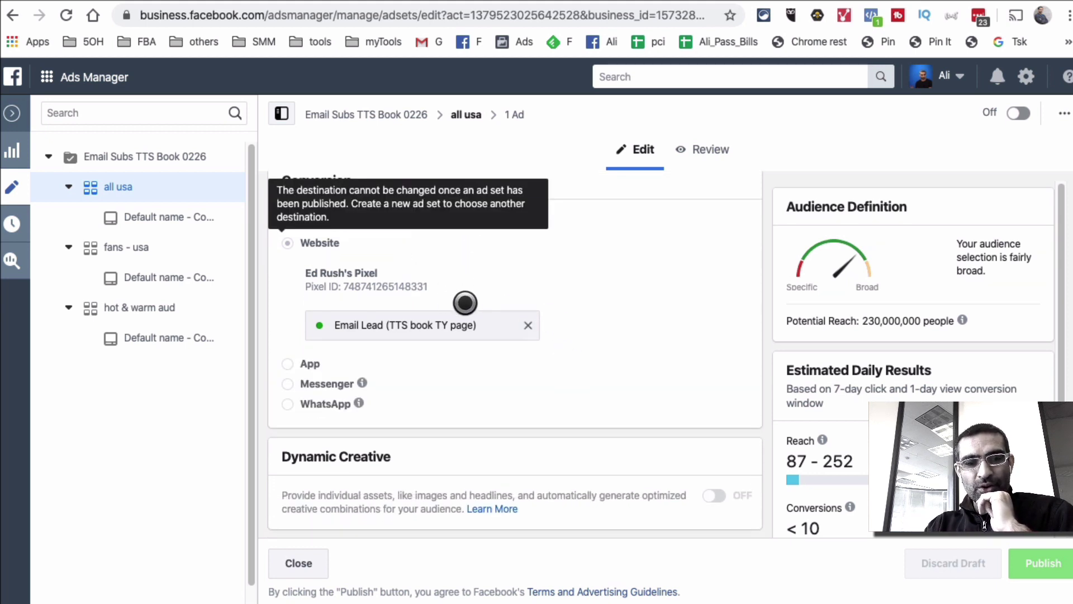
scroll(482, 334, down, 3)
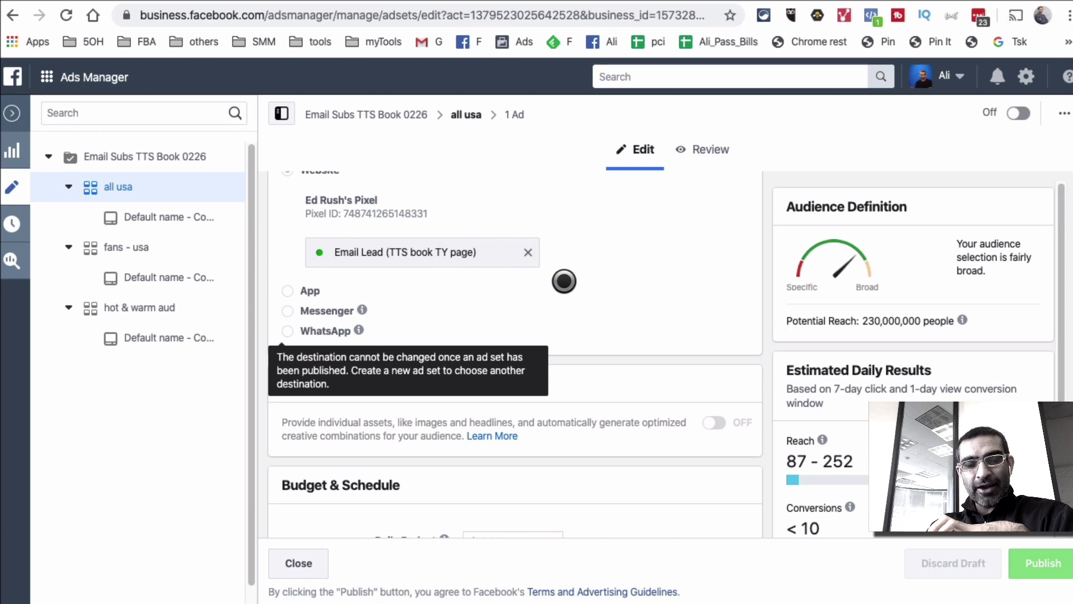
- Review the "all usa" ad set's daily budget, estimated results graph and schedule
scroll(624, 311, down, 5)
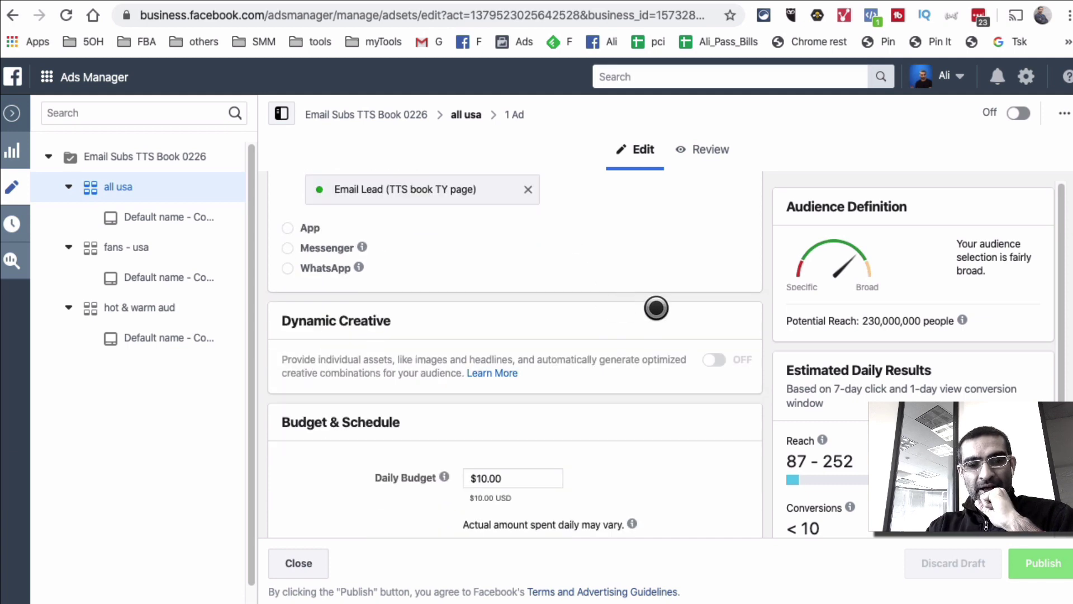
scroll(602, 333, down, 3)
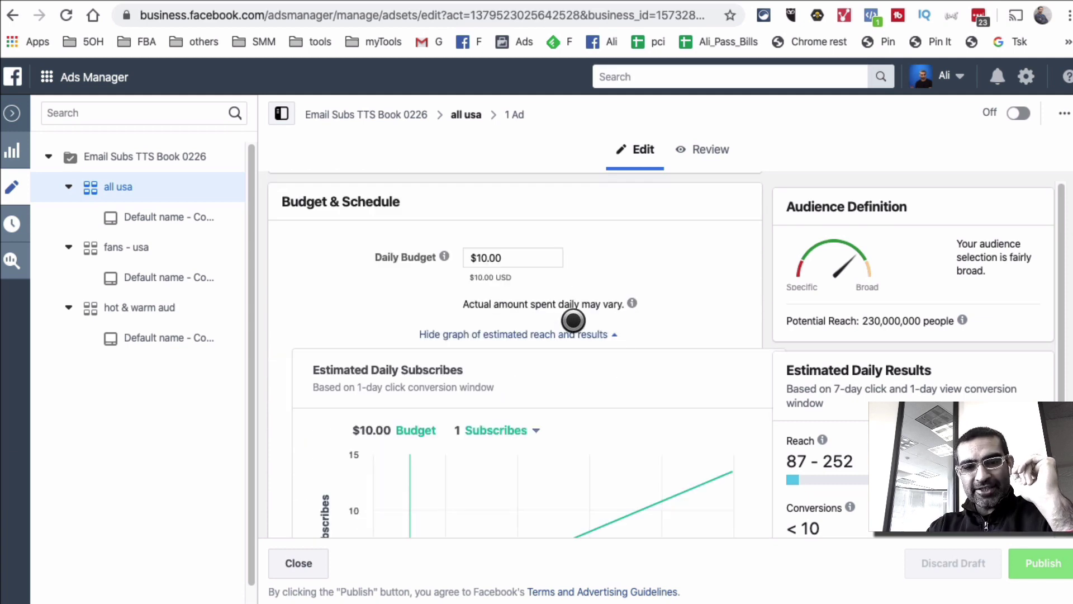
mouse_move(645, 262)
scroll(645, 262, down, 2)
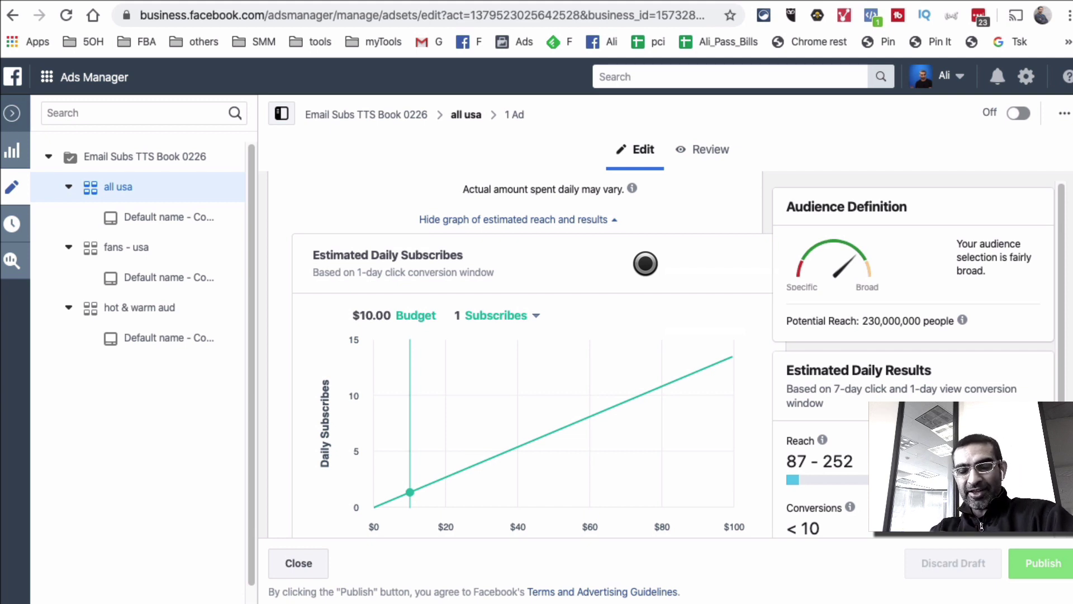
scroll(645, 264, down, 6)
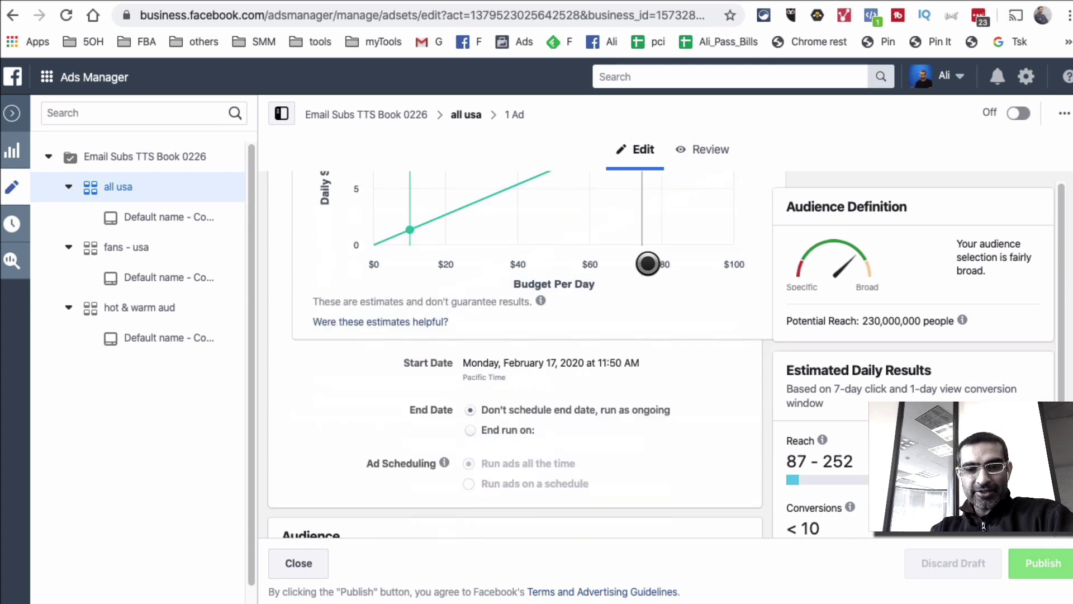
- Review the audience, placement and optimization settings of the "all usa" ad set, ending back at its Conversion section
scroll(647, 265, down, 5)
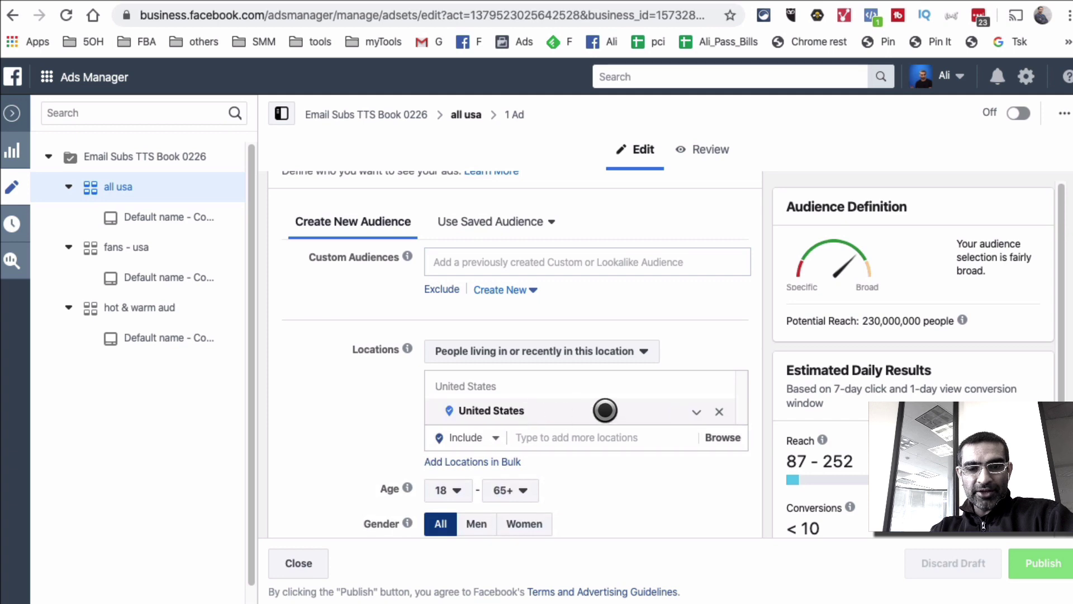
scroll(605, 411, down, 4)
scroll(620, 412, down, 10)
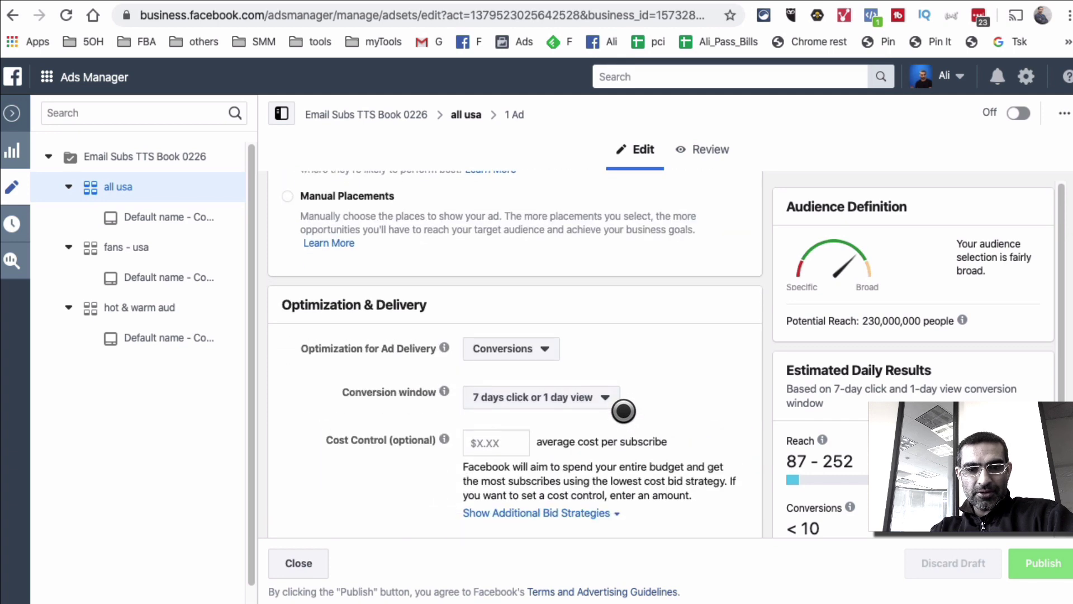
scroll(623, 405, up, 20)
scroll(624, 401, up, 15)
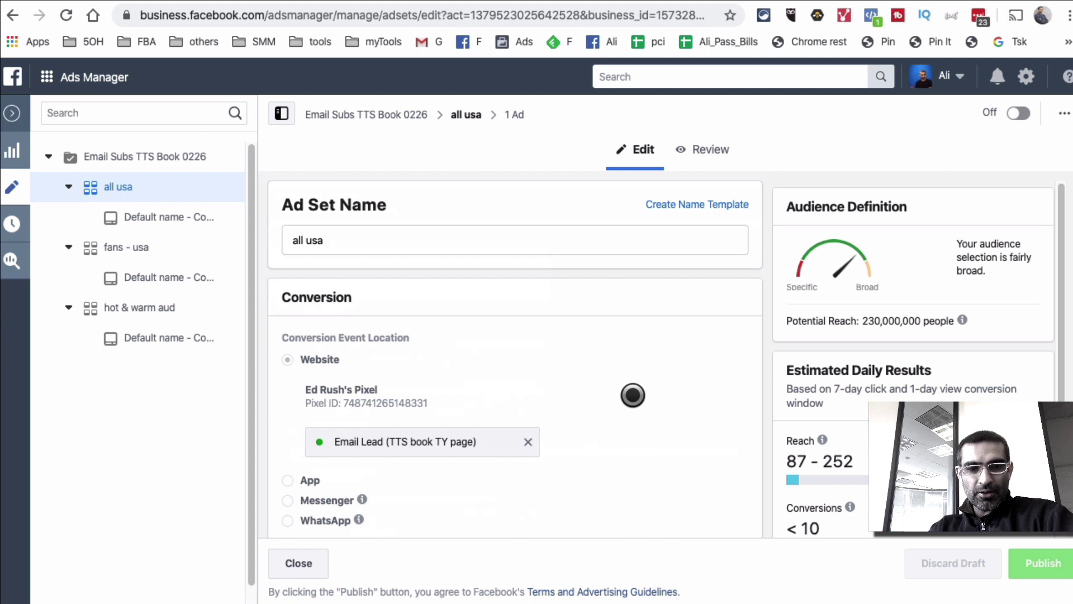
scroll(677, 350, down, 2)
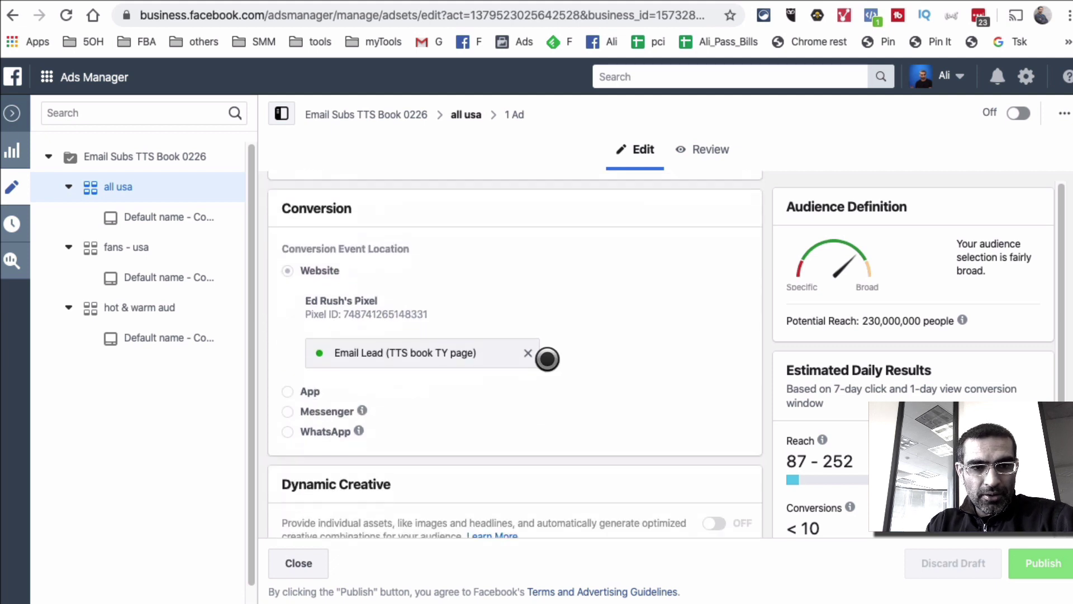
- Open the "hot & warm aud" ad set and examine its conversion event location and event
click(127, 308)
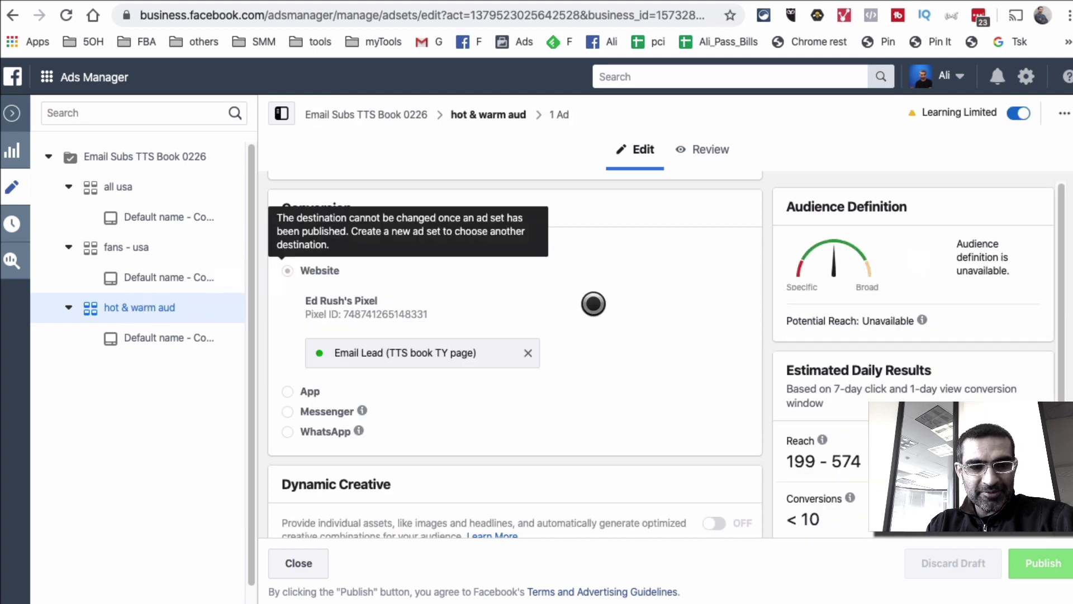
scroll(475, 296, down, 1)
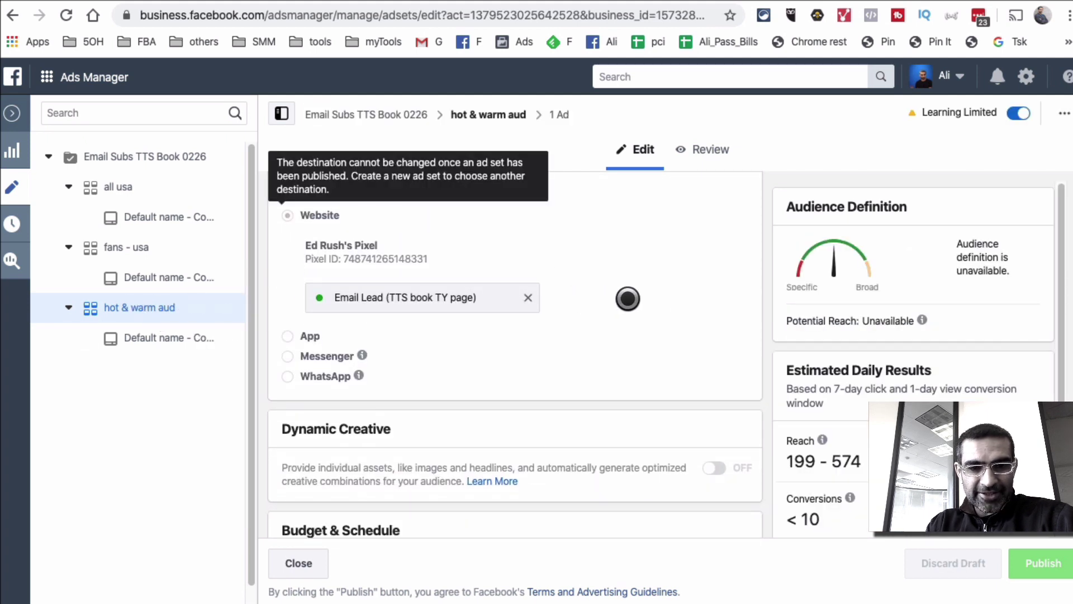
scroll(657, 300, up, 2)
scroll(657, 299, down, 2)
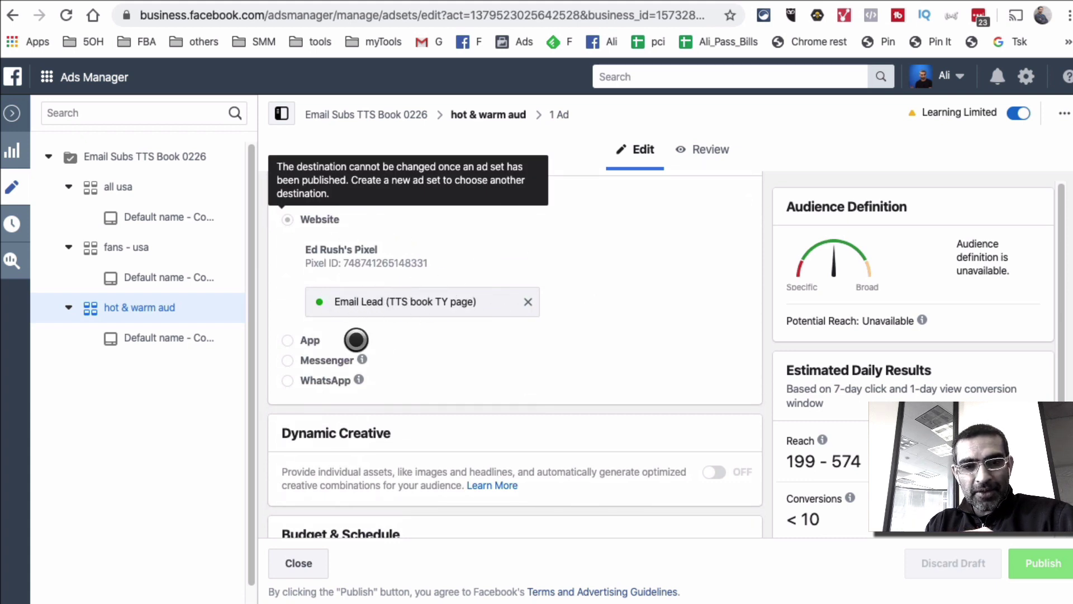
scroll(520, 307, down, 1)
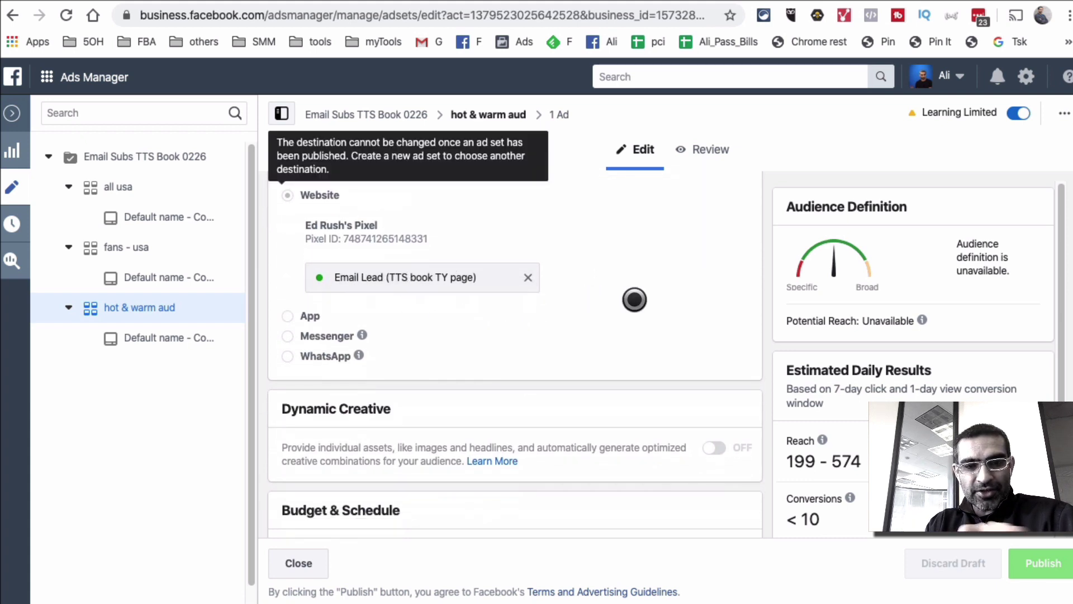
- Review the "hot & warm aud" ad set's budget, schedule and custom audiences
scroll(630, 299, down, 6)
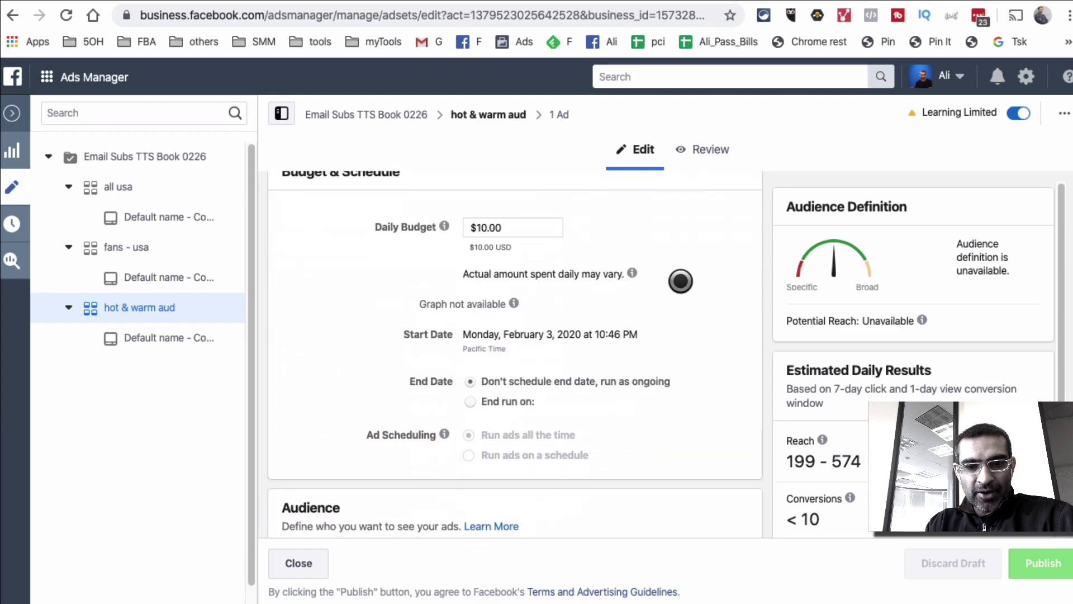
scroll(680, 280, down, 8)
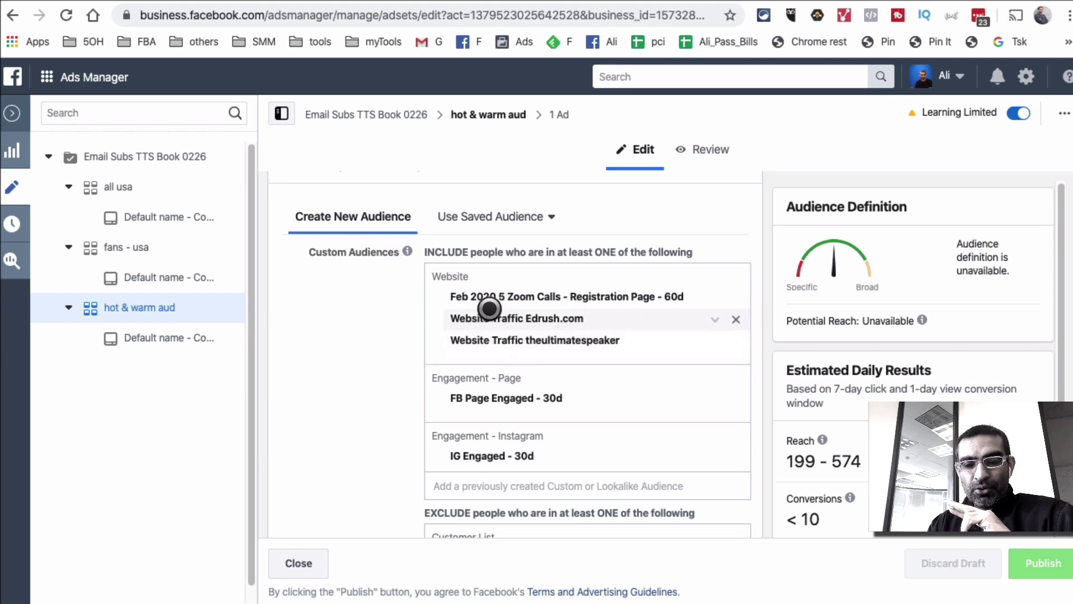
scroll(418, 346, down, 1)
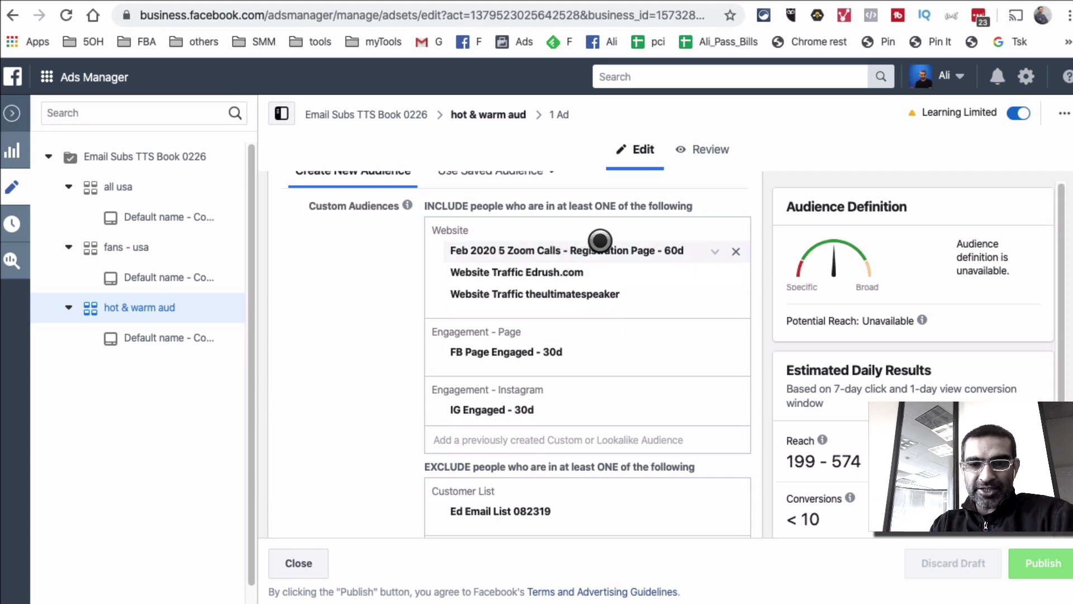
- Examine the included and excluded custom audiences of the "hot & warm aud" ad set
scroll(600, 240, down, 1)
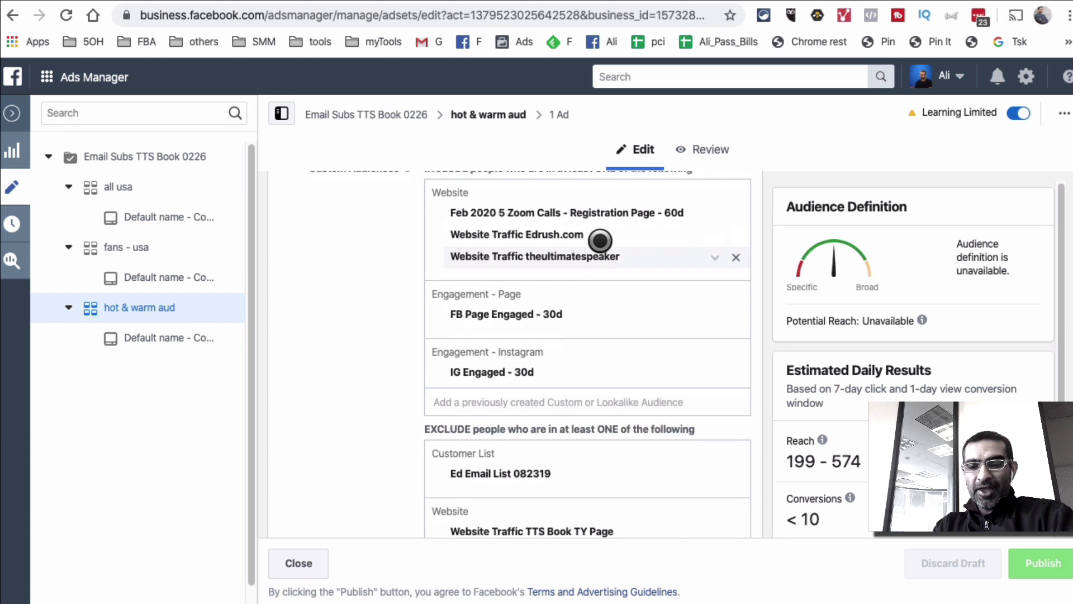
scroll(600, 241, down, 4)
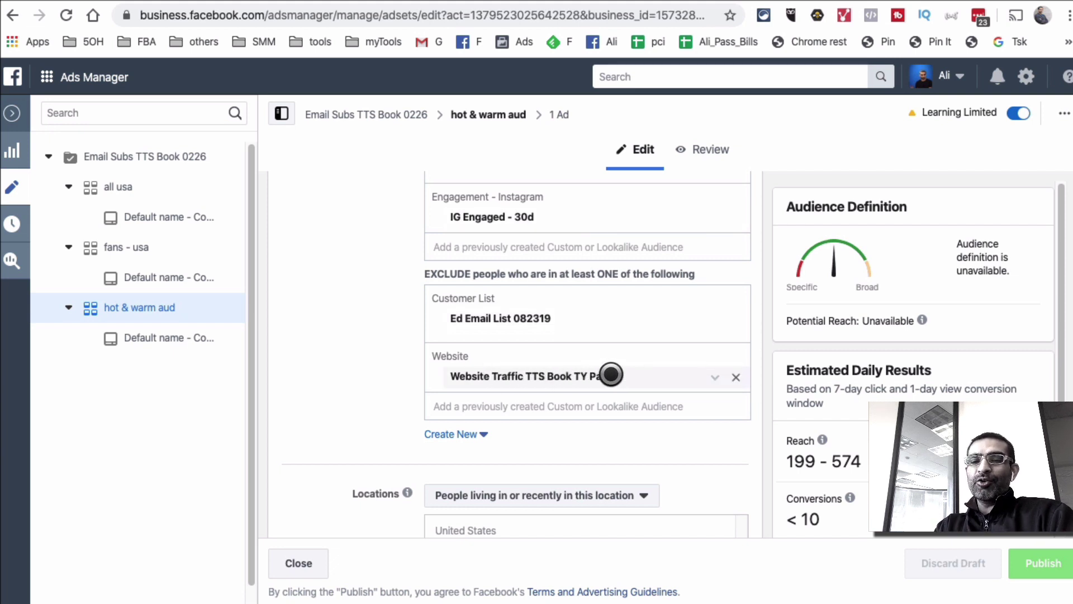
scroll(610, 374, up, 5)
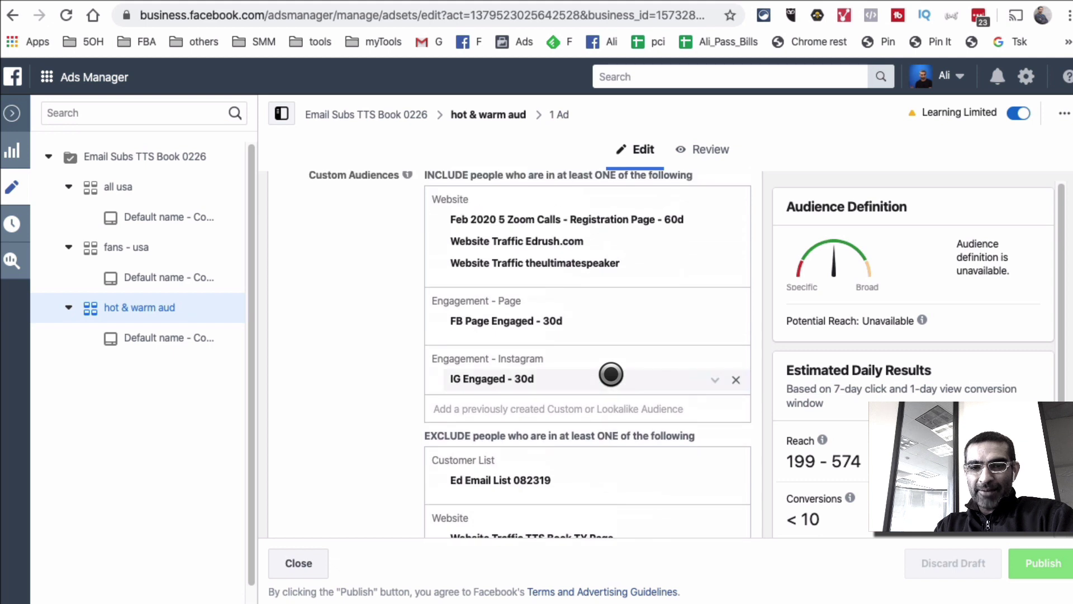
scroll(610, 374, down, 1)
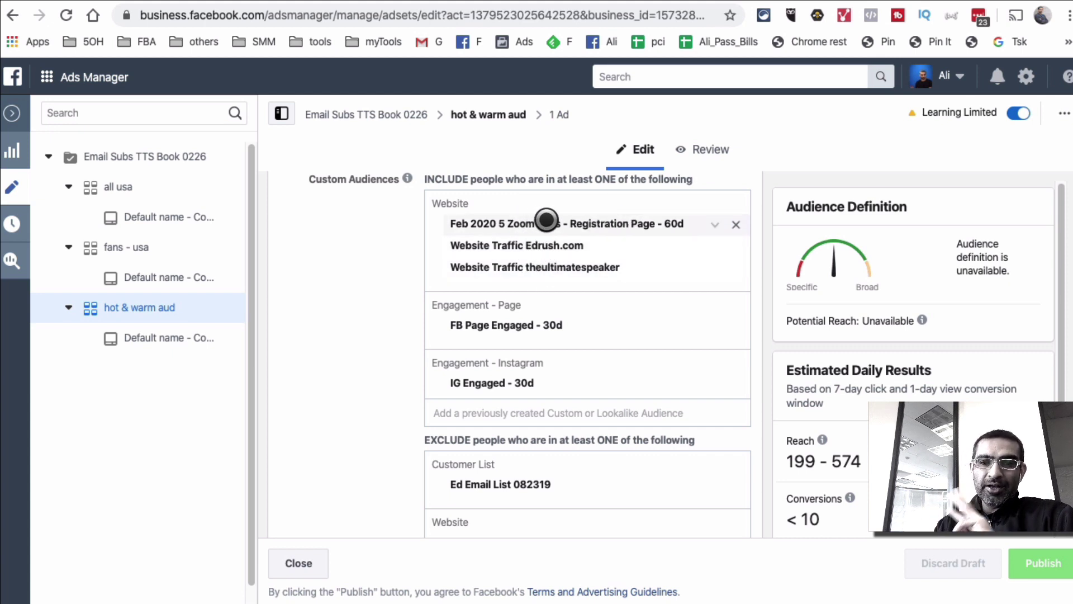
scroll(553, 230, down, 1)
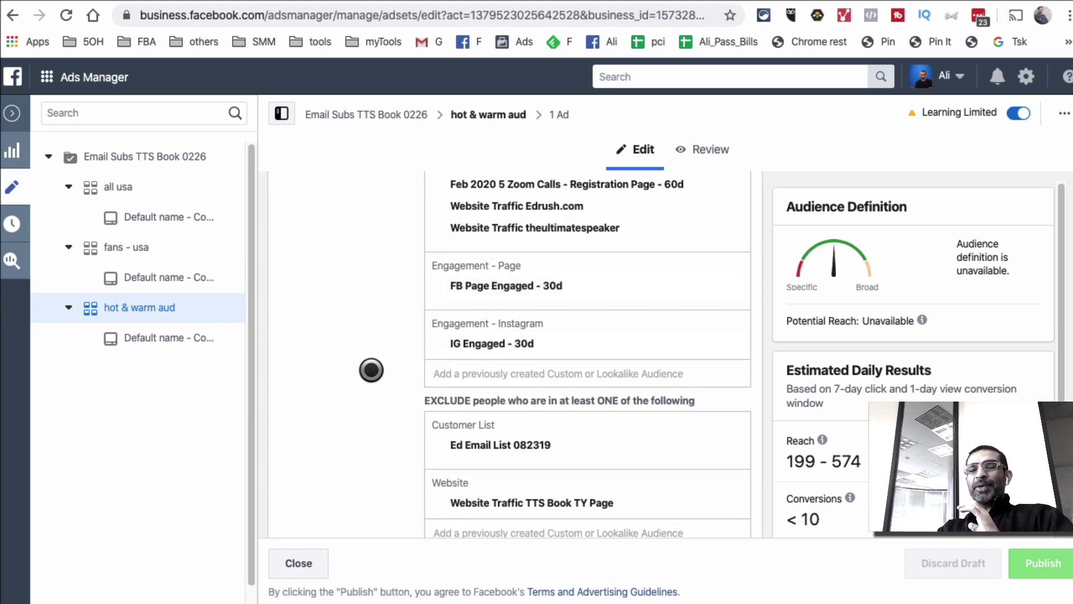
scroll(371, 369, down, 1)
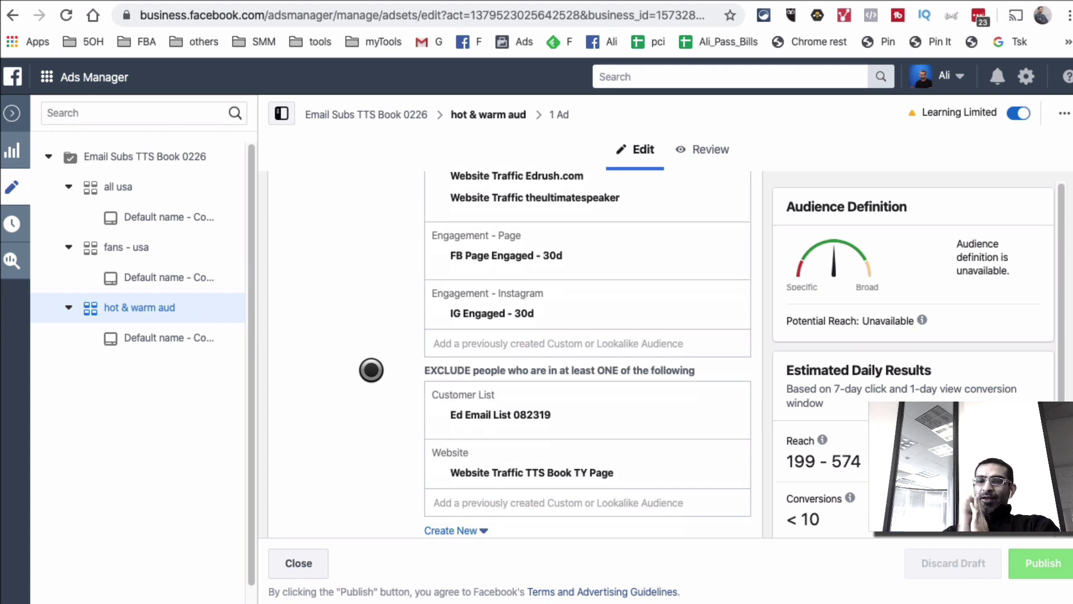
scroll(371, 370, up, 2)
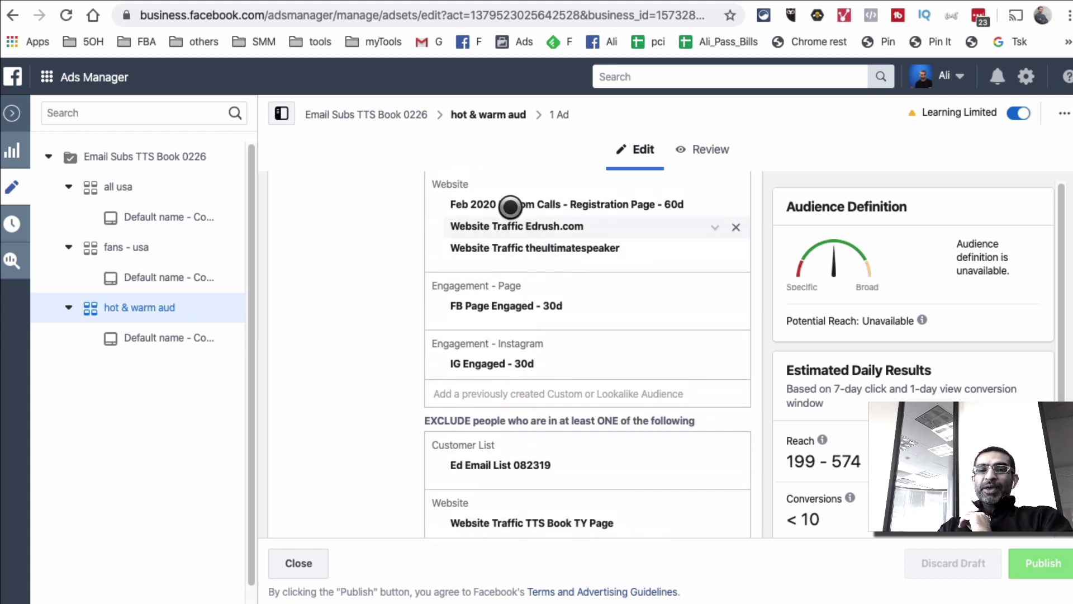
scroll(553, 325, down, 2)
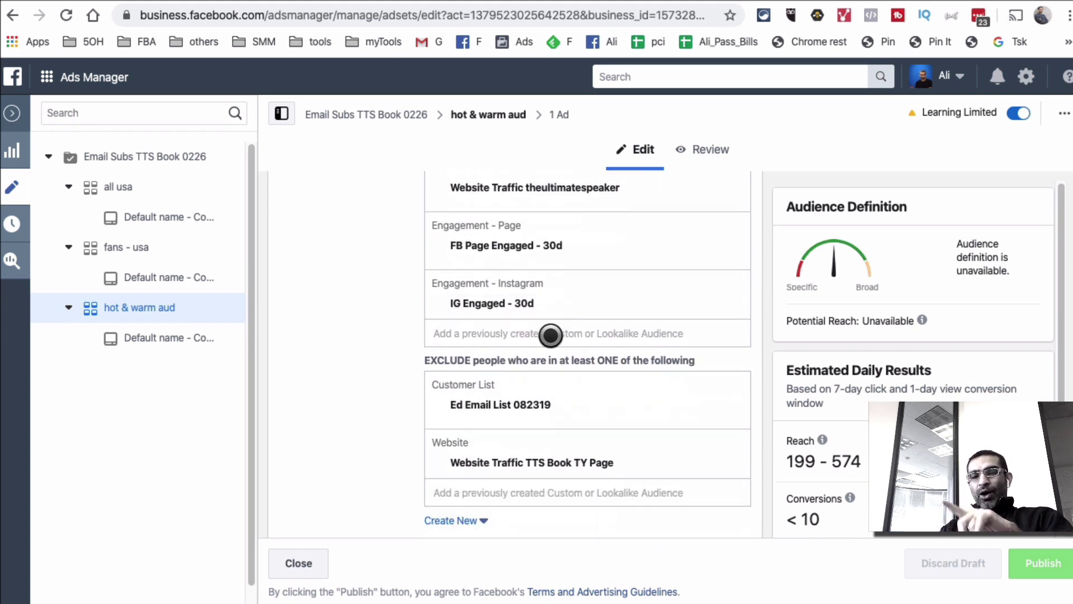
scroll(537, 409, up, 5)
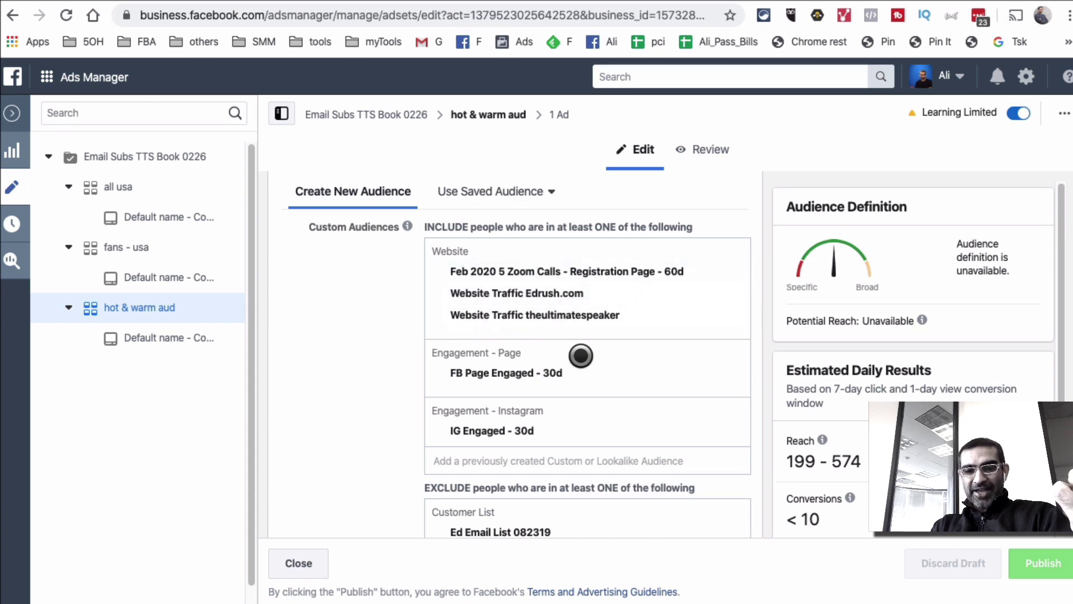
scroll(581, 361, up, 2)
scroll(583, 364, down, 1)
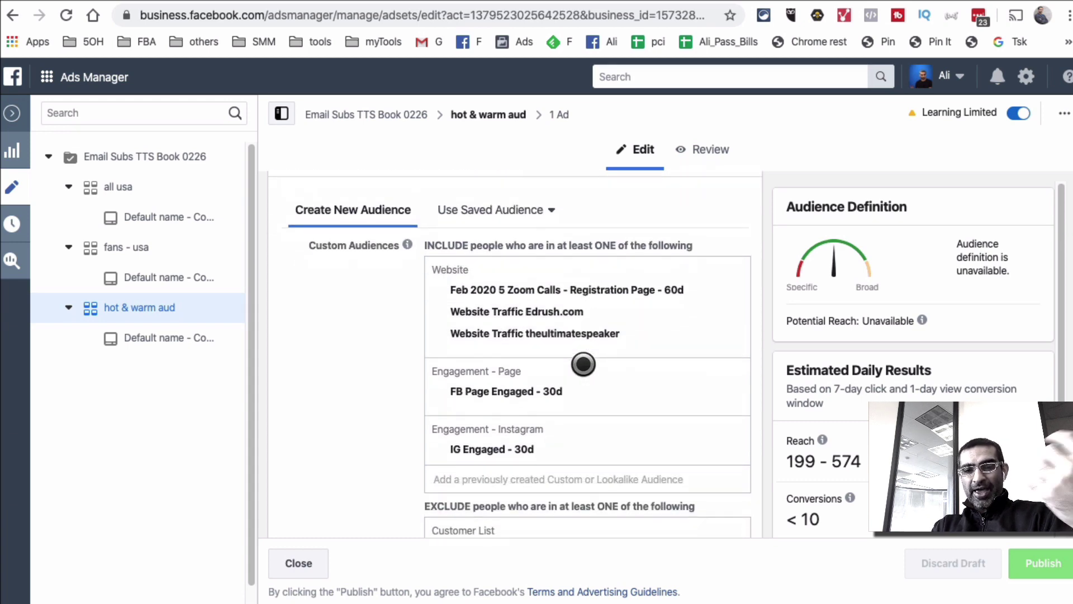
- Look over the "hot & warm aud" ad set from its Conversion section through budget and locations to Optimization & Delivery
scroll(583, 364, up, 8)
scroll(583, 364, up, 3)
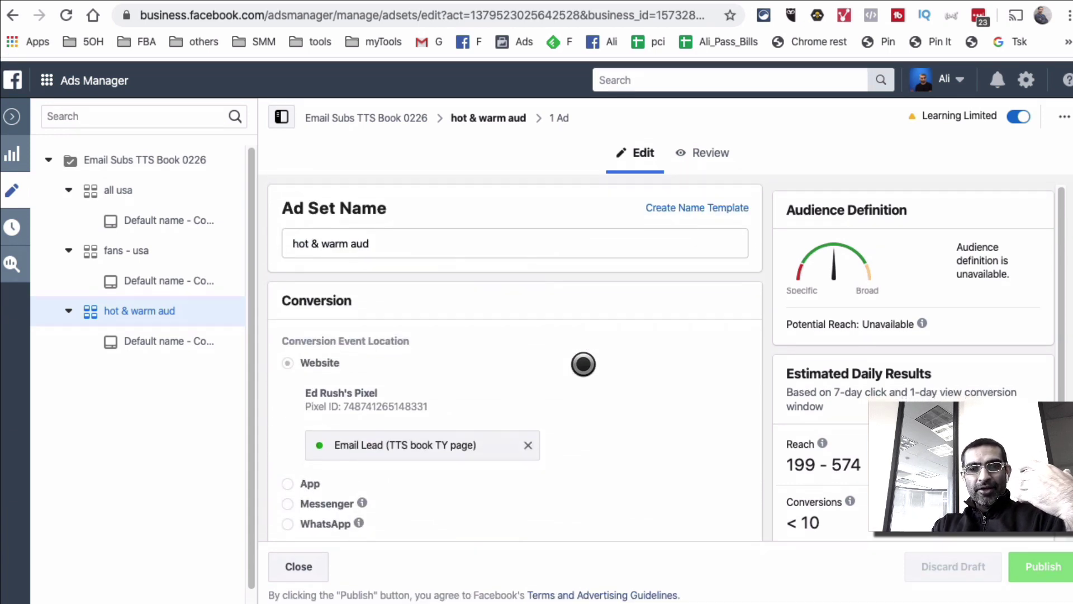
scroll(693, 354, down, 2)
scroll(694, 353, down, 15)
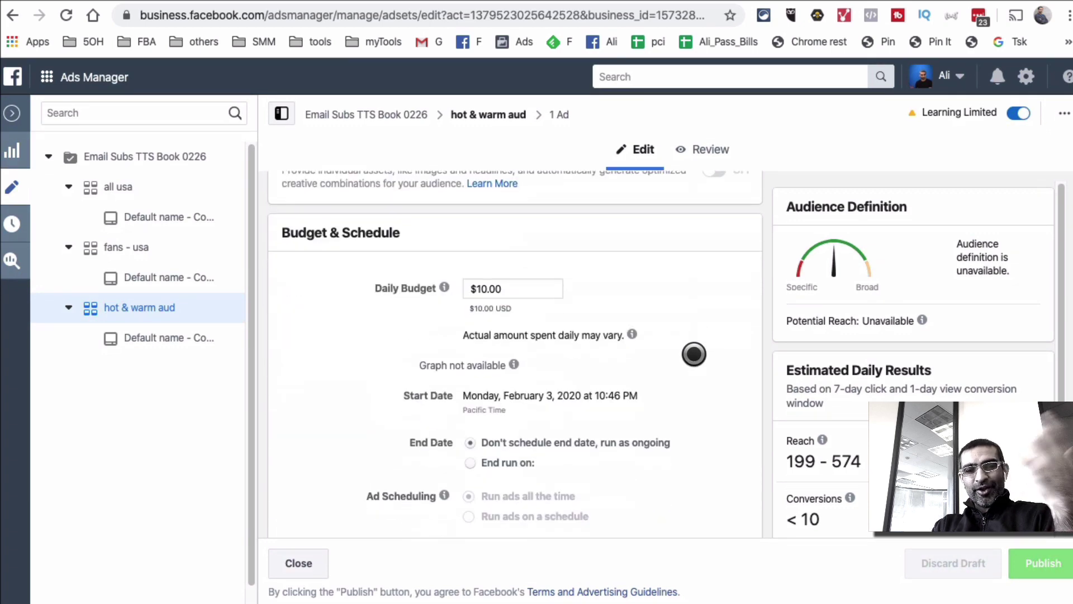
scroll(694, 354, down, 12)
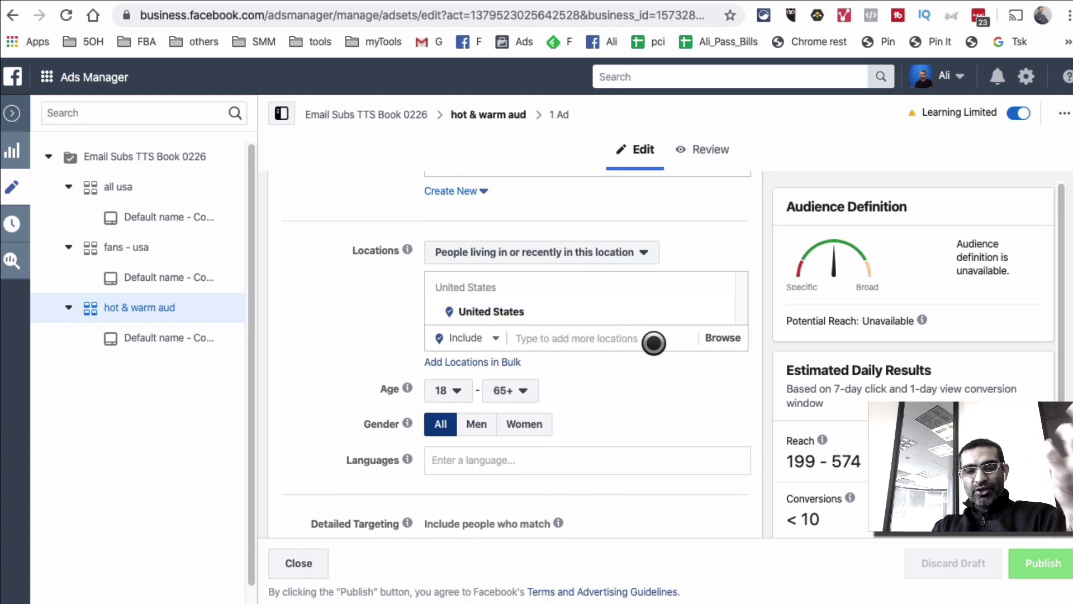
scroll(652, 342, down, 15)
scroll(653, 343, down, 3)
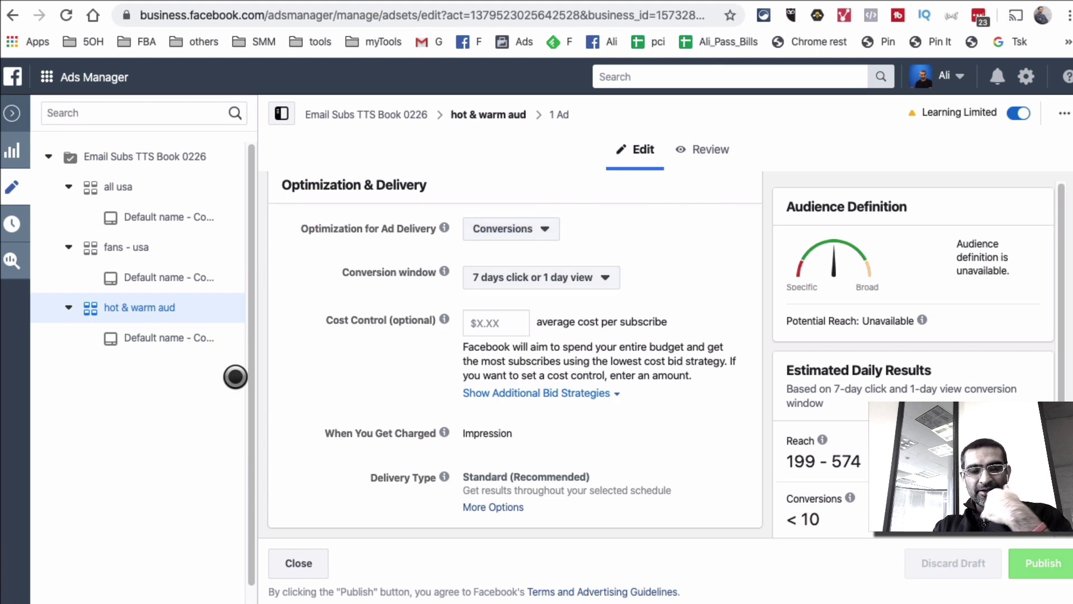
- Open the ad under the "hot & warm aud" ad set and review its identity, existing post and call to action
click(166, 327)
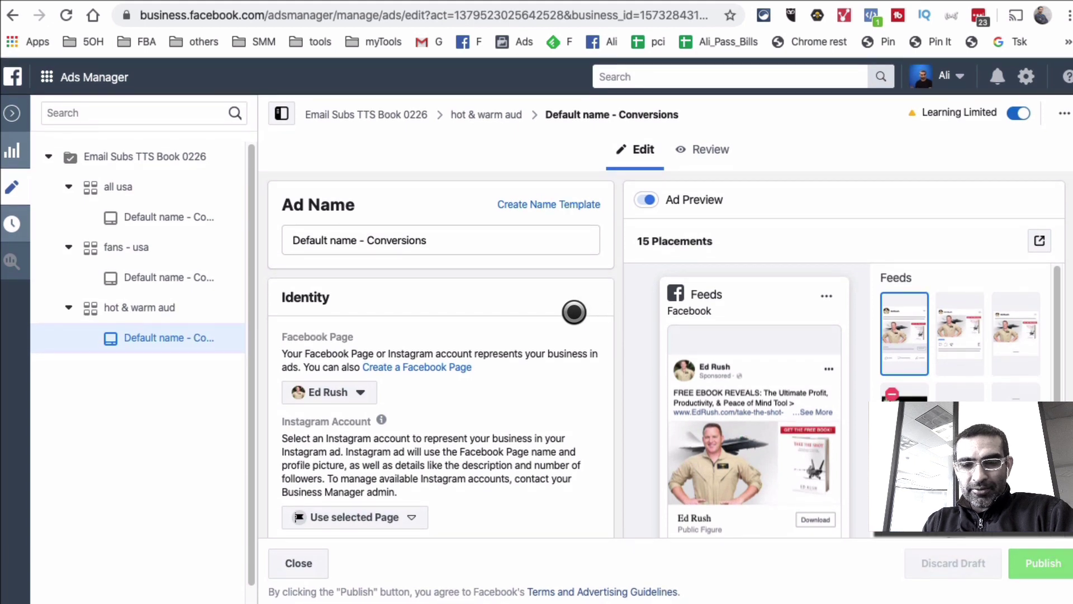
scroll(563, 306, down, 1)
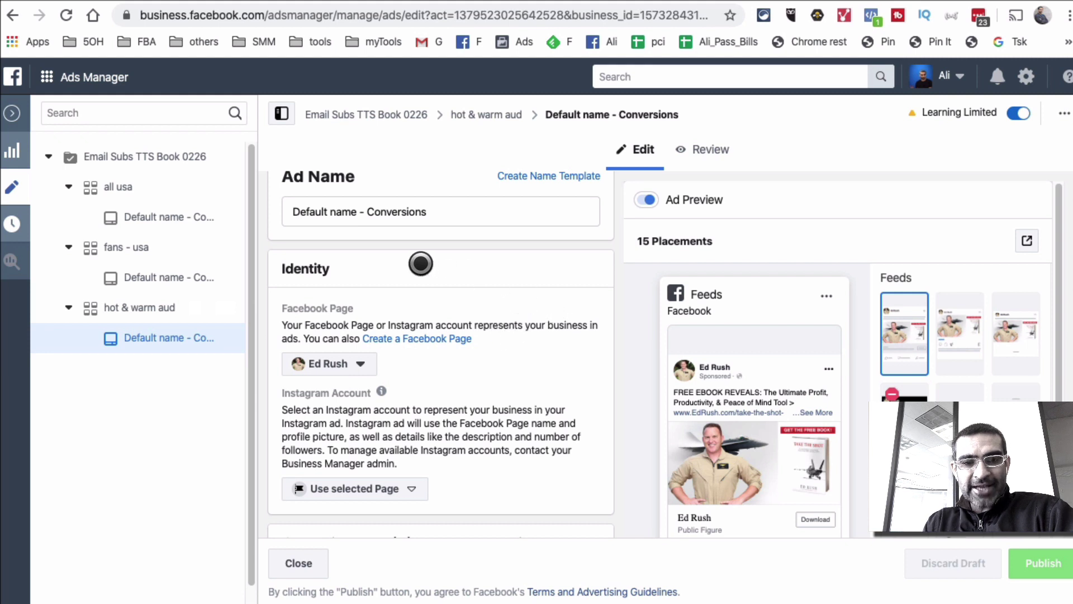
scroll(530, 225, down, 5)
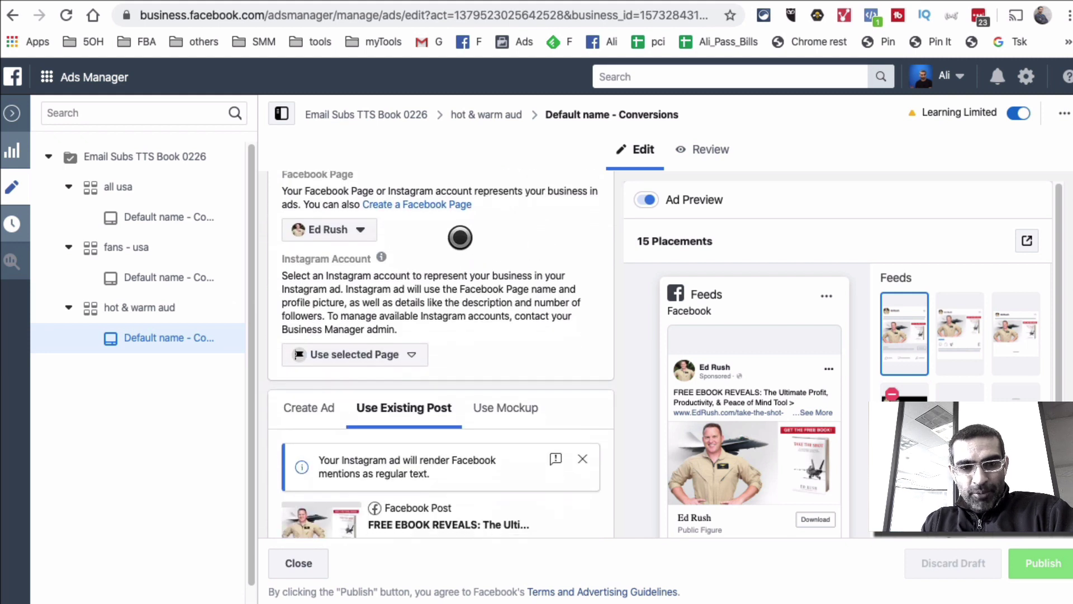
scroll(396, 254, down, 3)
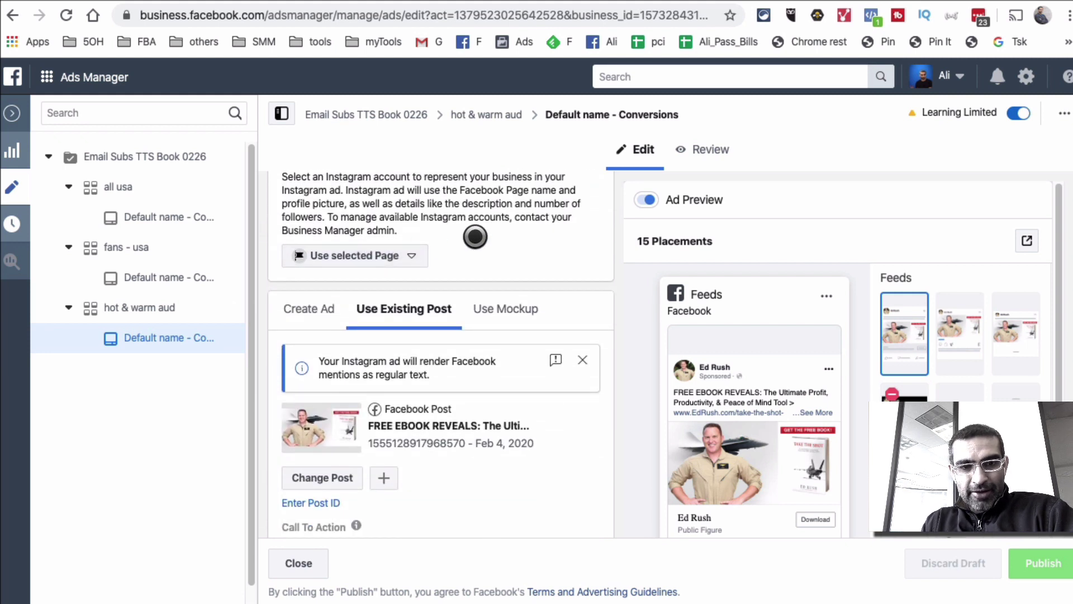
scroll(475, 236, up, 1)
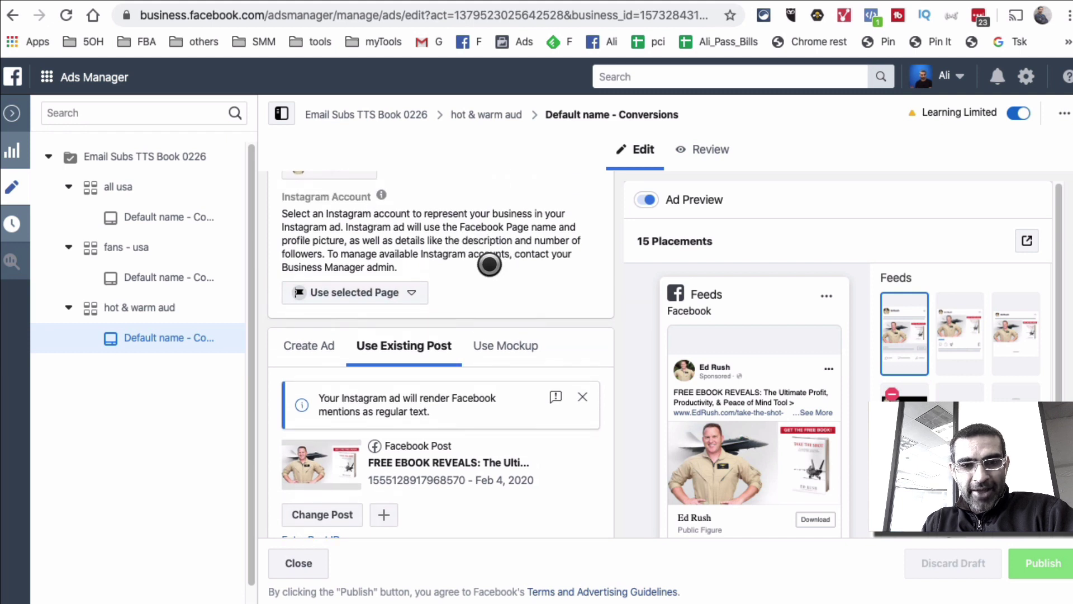
scroll(511, 259, down, 7)
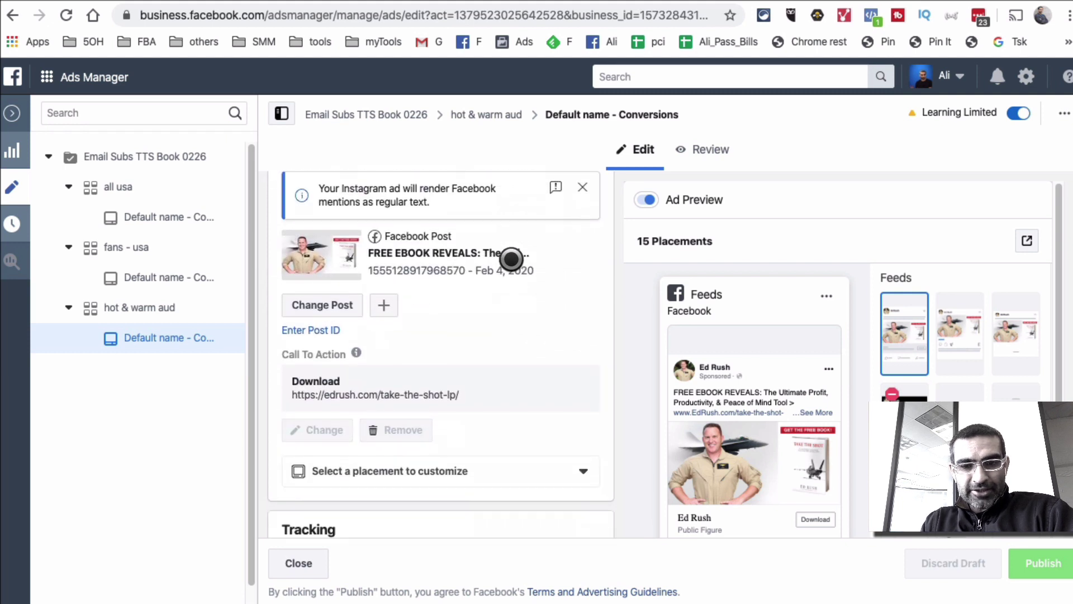
scroll(511, 259, down, 1)
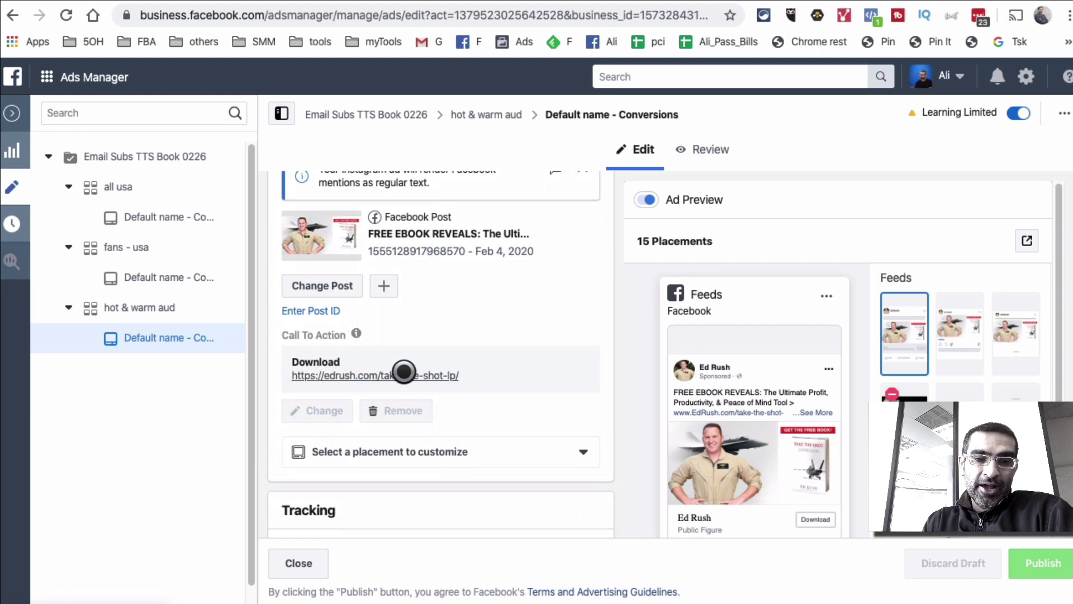
- View the ad's call-to-action landing page, close it and check the ad's Tracking section
click(404, 371)
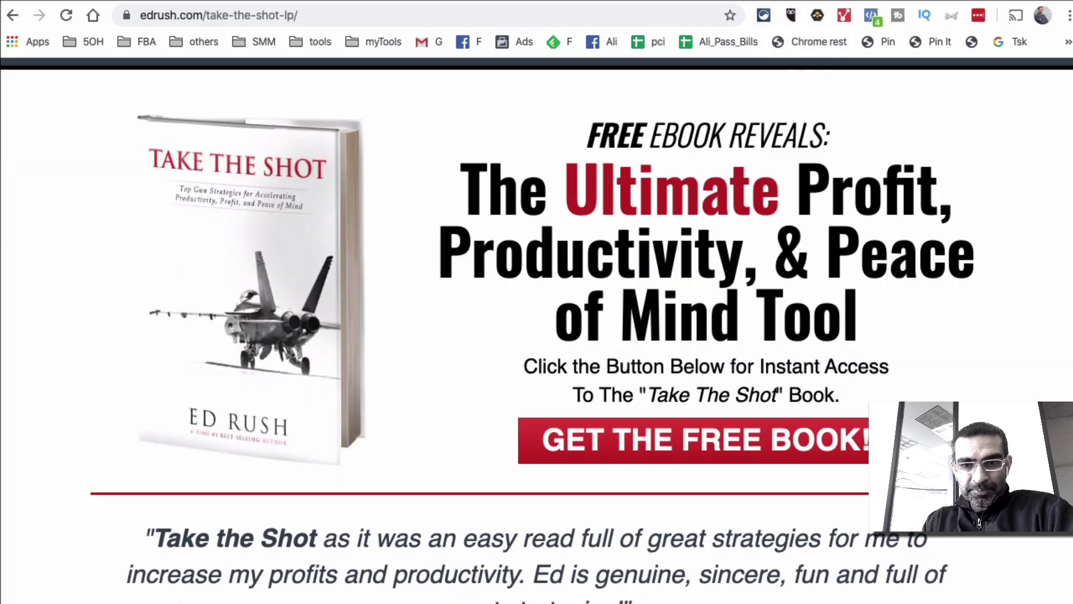
key(super+w)
scroll(569, 284, down, 8)
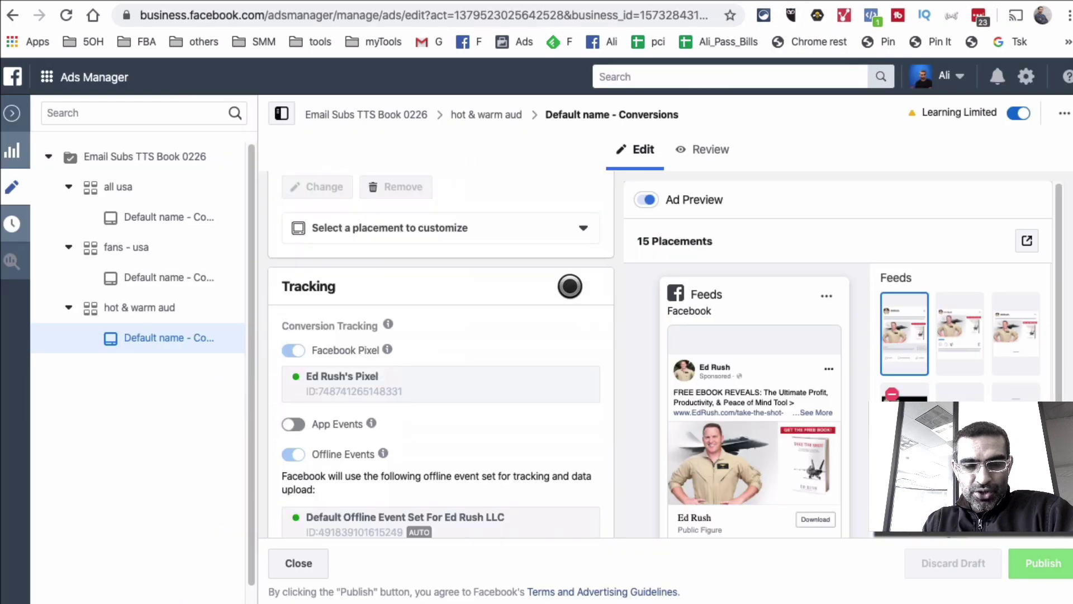
- Open the ad preview as a Facebook post with comments
scroll(569, 286, up, 6)
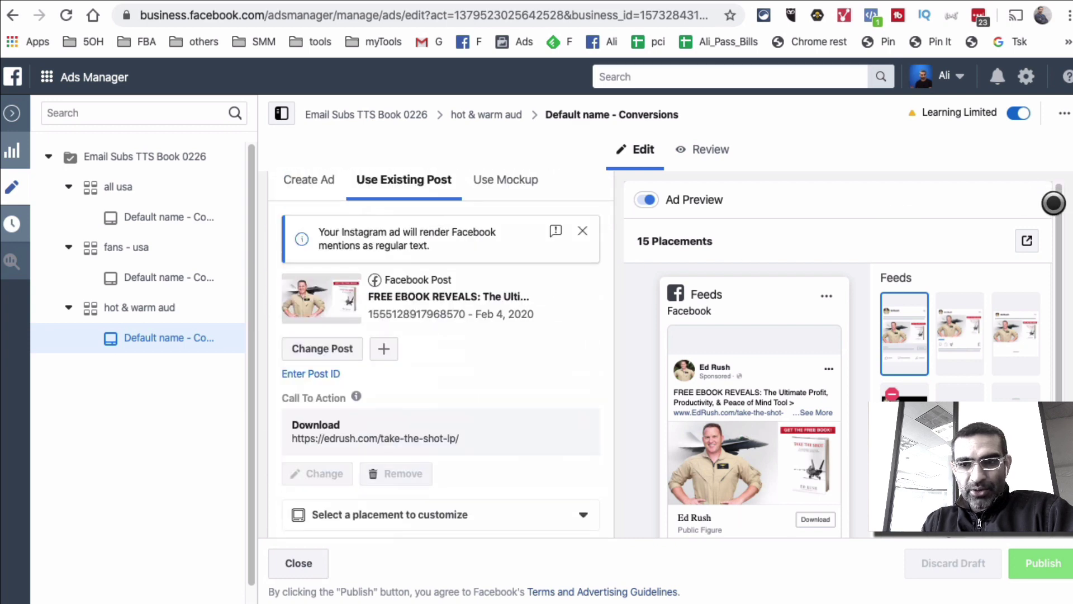
click(1034, 239)
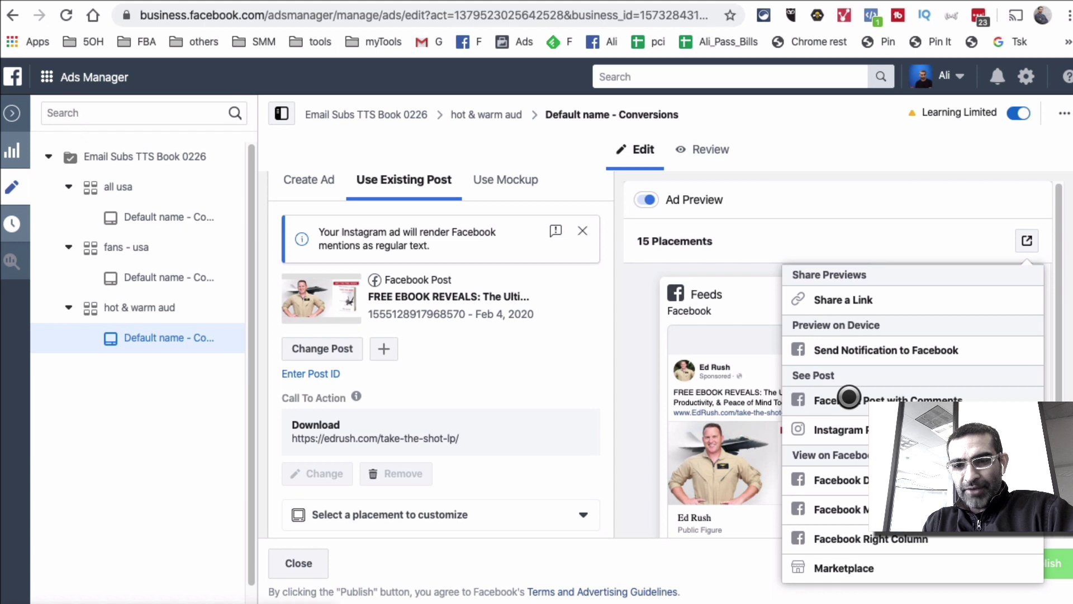
click(878, 396)
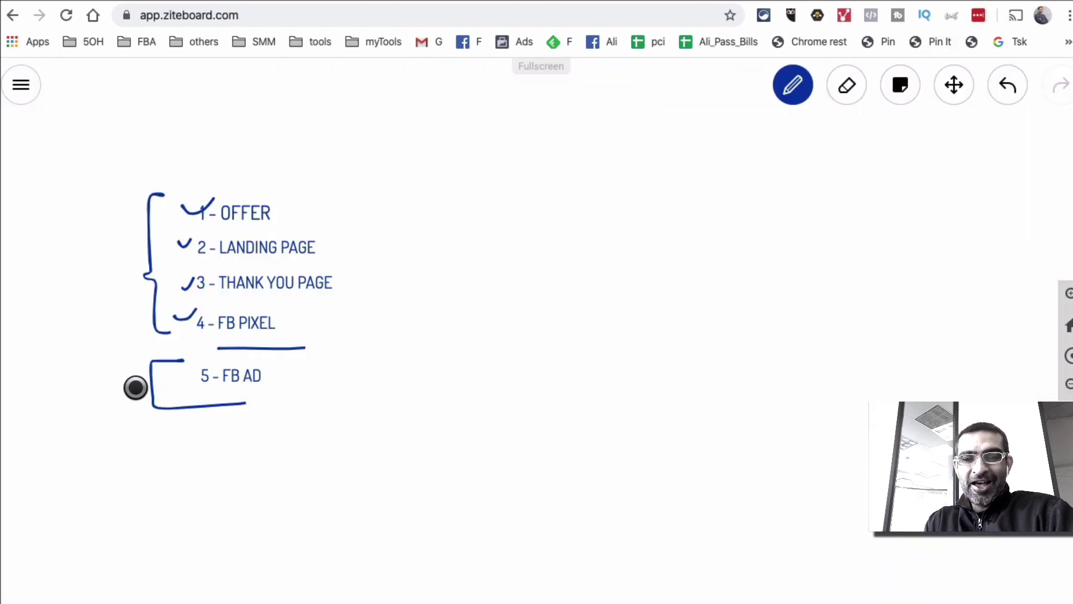
- On the Ziteboard whiteboard, draw a check mark beside the "5 - FB AD" item
drag(112, 382, 173, 374)
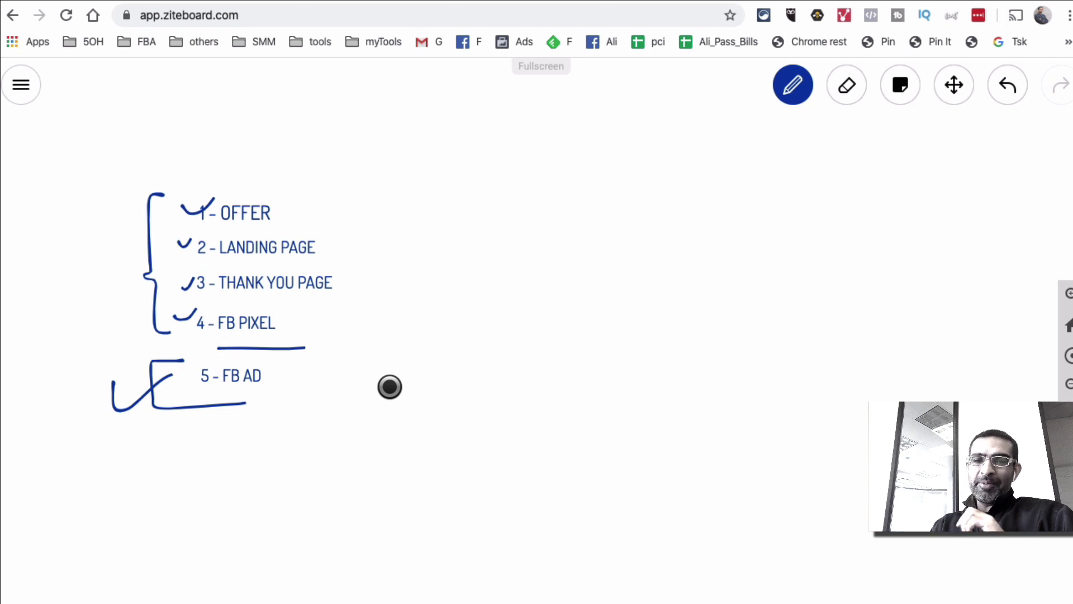
scroll(389, 387, up, 5)
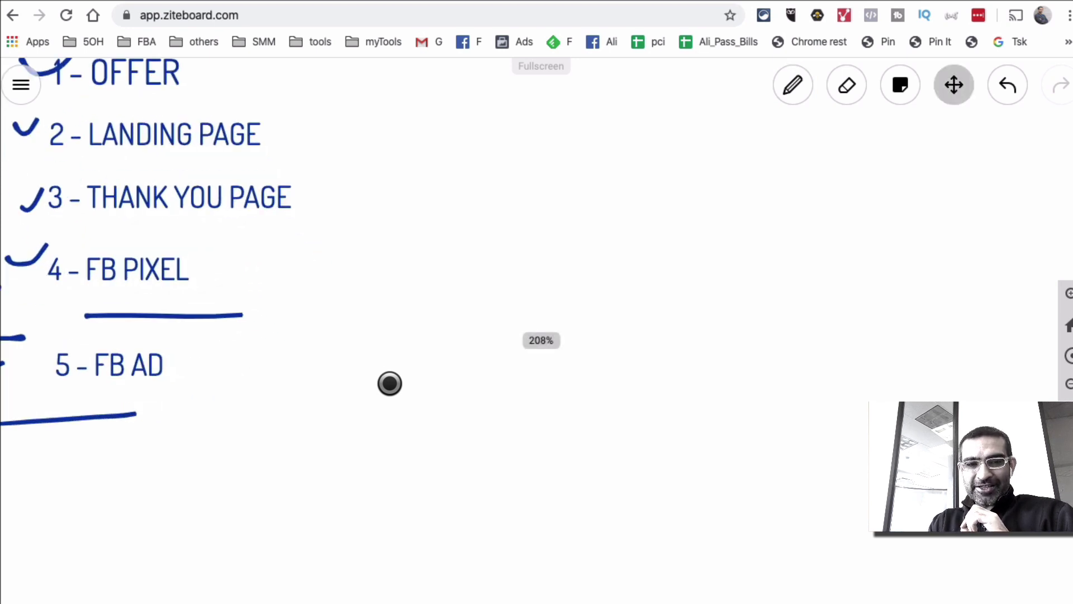
drag(410, 314, 585, 419)
click(585, 419)
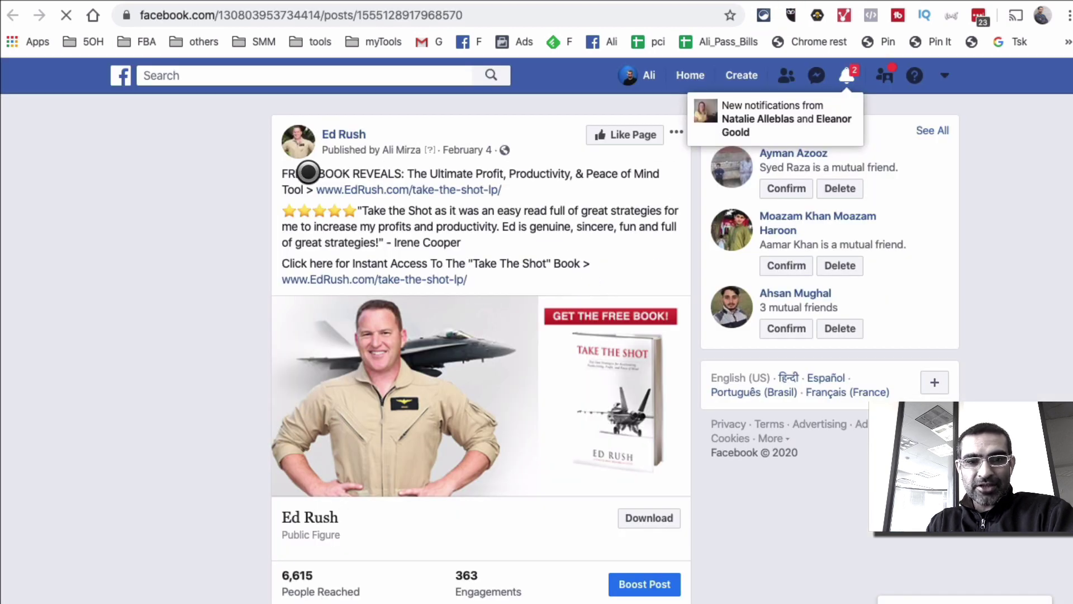
- In the Facebook ad post, highlight the "FREE EBOOK REVEALS" headline and the five-star testimonial paragraph
triple_click(468, 167)
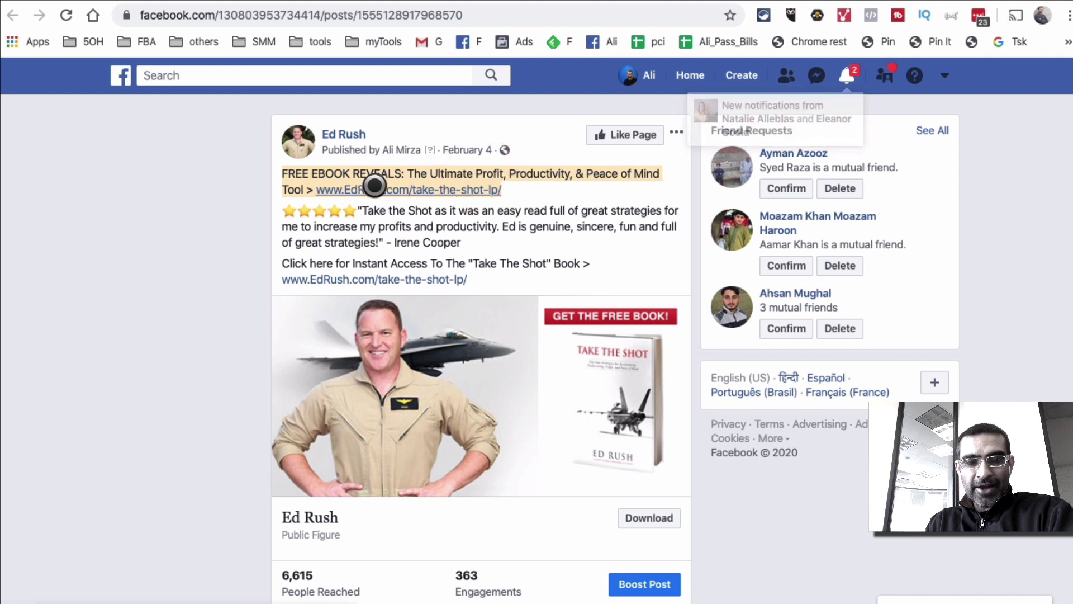
triple_click(377, 206)
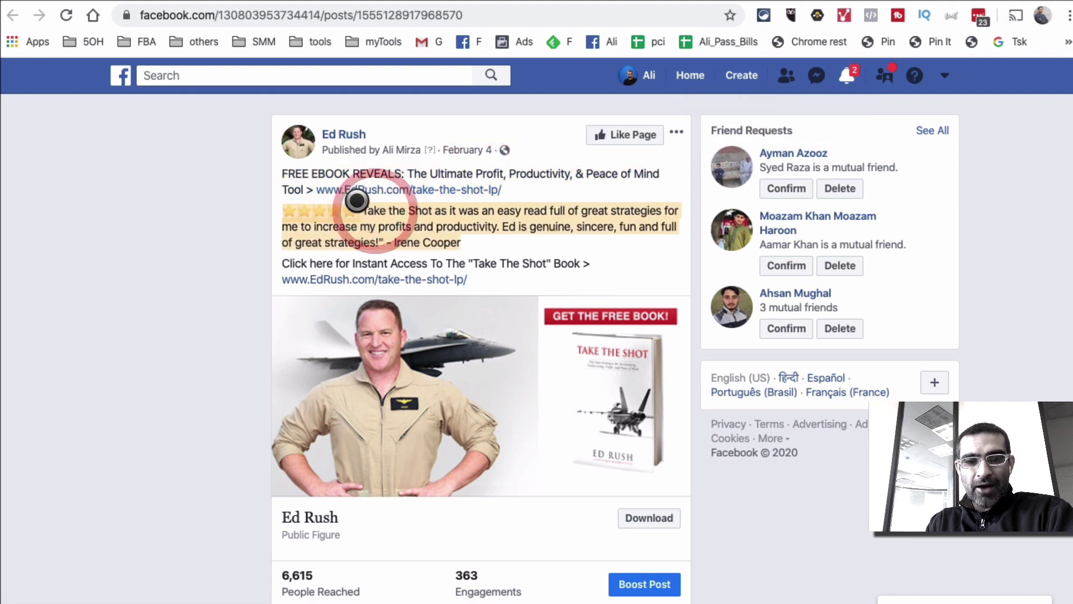
triple_click(484, 217)
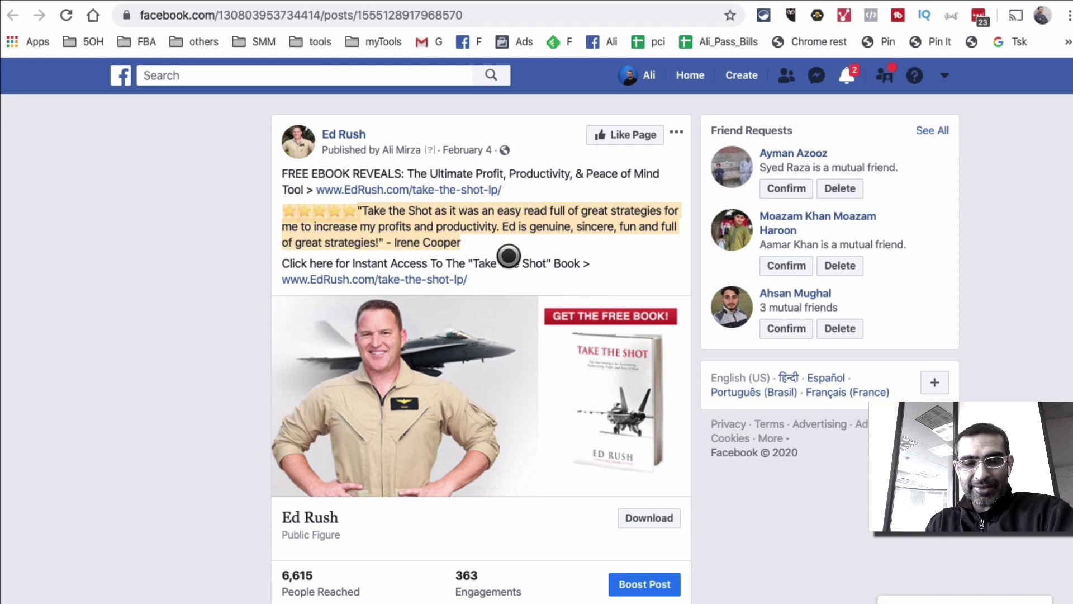
- Review the ad post's image and engagement figures, and open the list of people who reacted to it
scroll(524, 299, down, 2)
scroll(523, 299, down, 3)
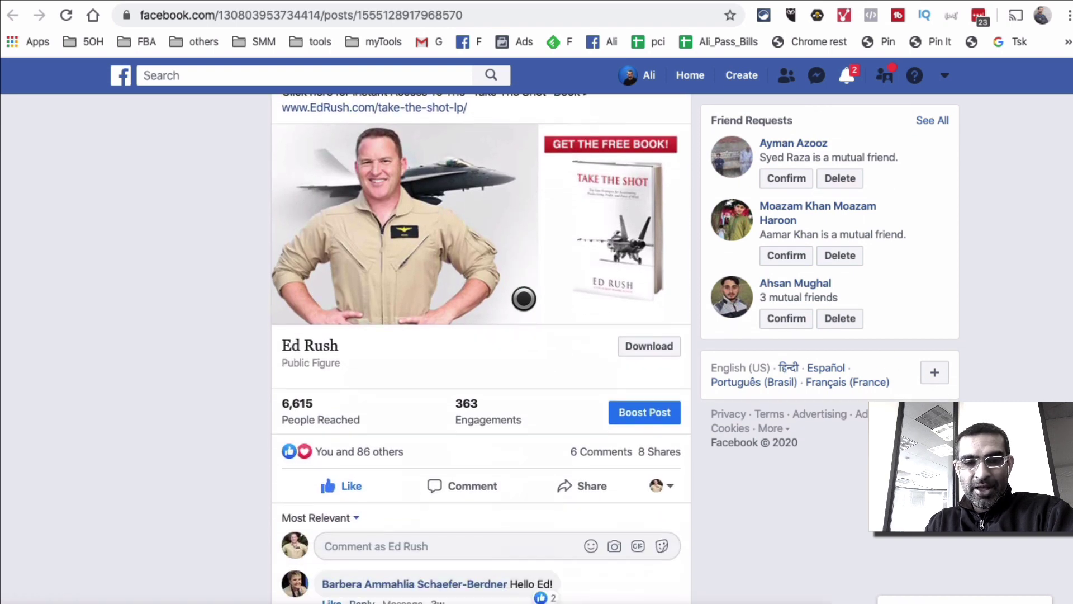
scroll(524, 298, up, 2)
scroll(523, 298, up, 1)
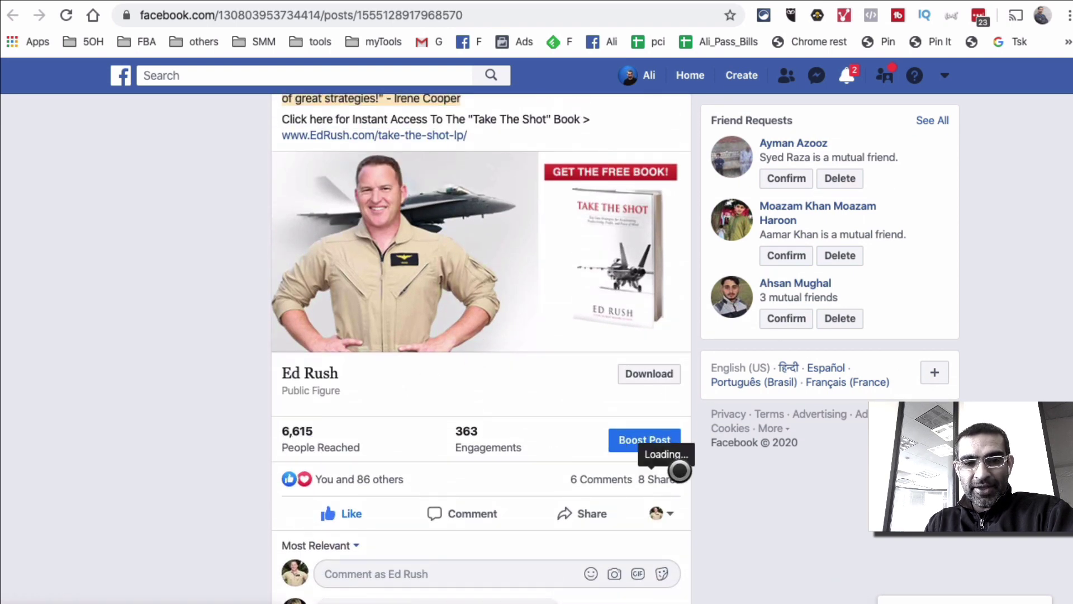
click(387, 475)
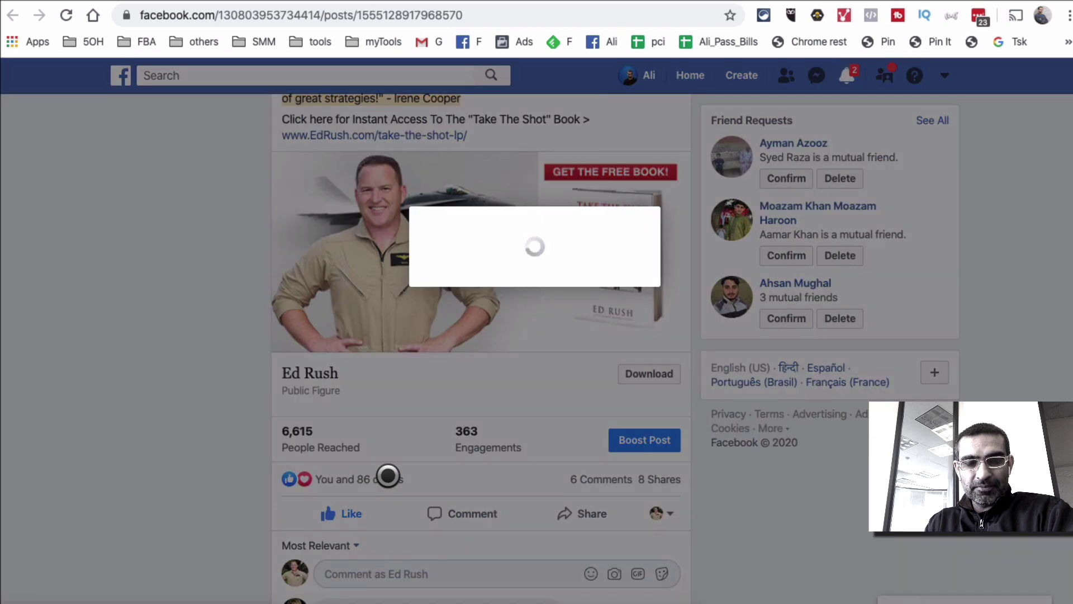
- Look through the list of people who reacted to the ad post, and close both the list and the post
scroll(578, 345, down, 12)
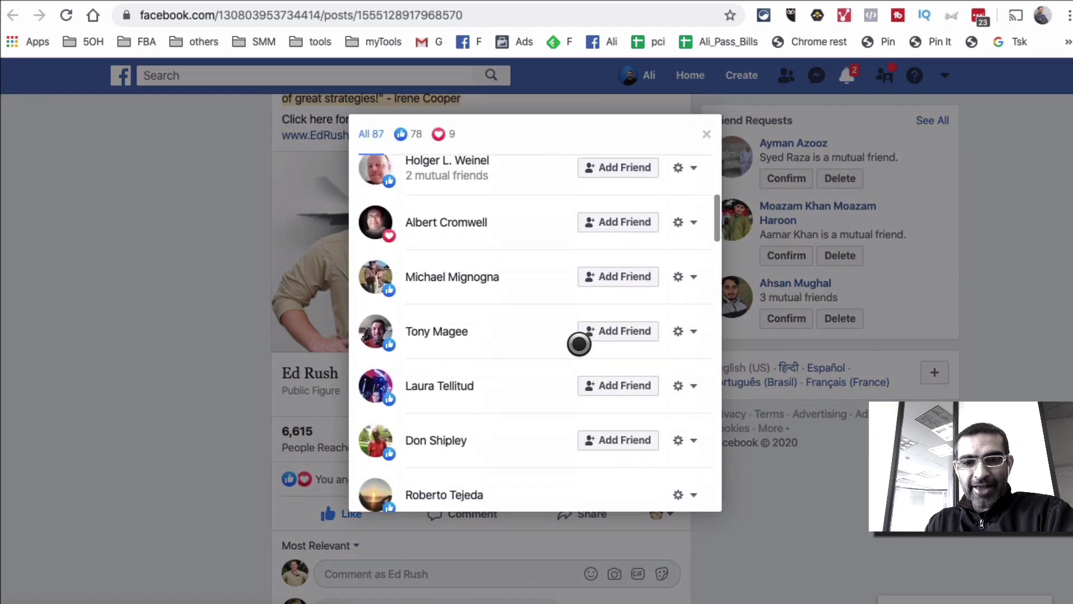
click(707, 134)
scroll(609, 262, up, 3)
scroll(609, 262, up, 2)
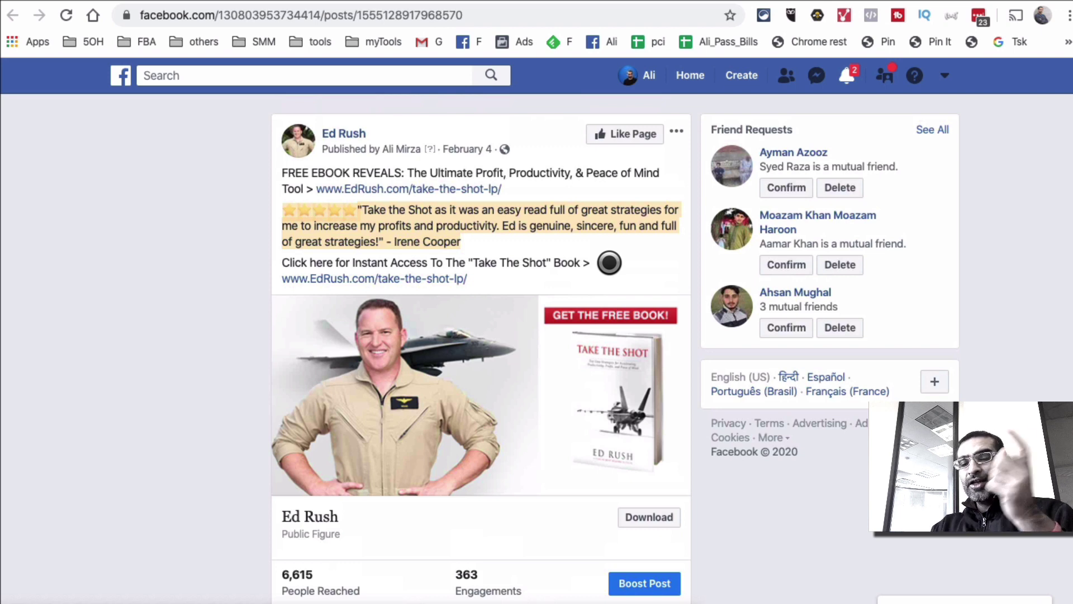
key(super+w)
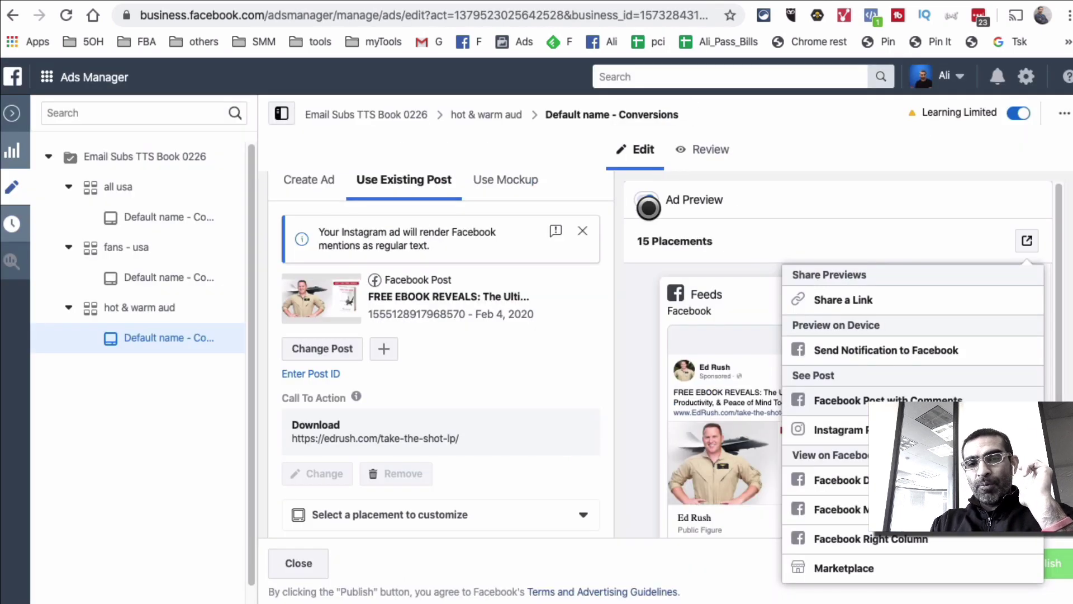
- Leave the ad editor and review the results, cost per result and amount spent for the campaign's three ad sets
click(649, 208)
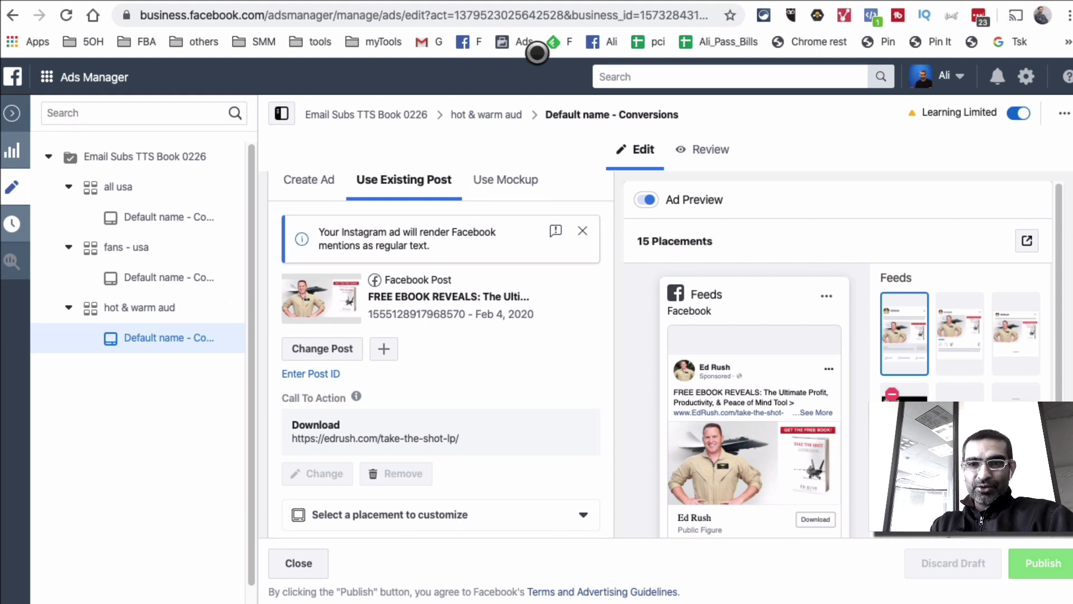
click(13, 112)
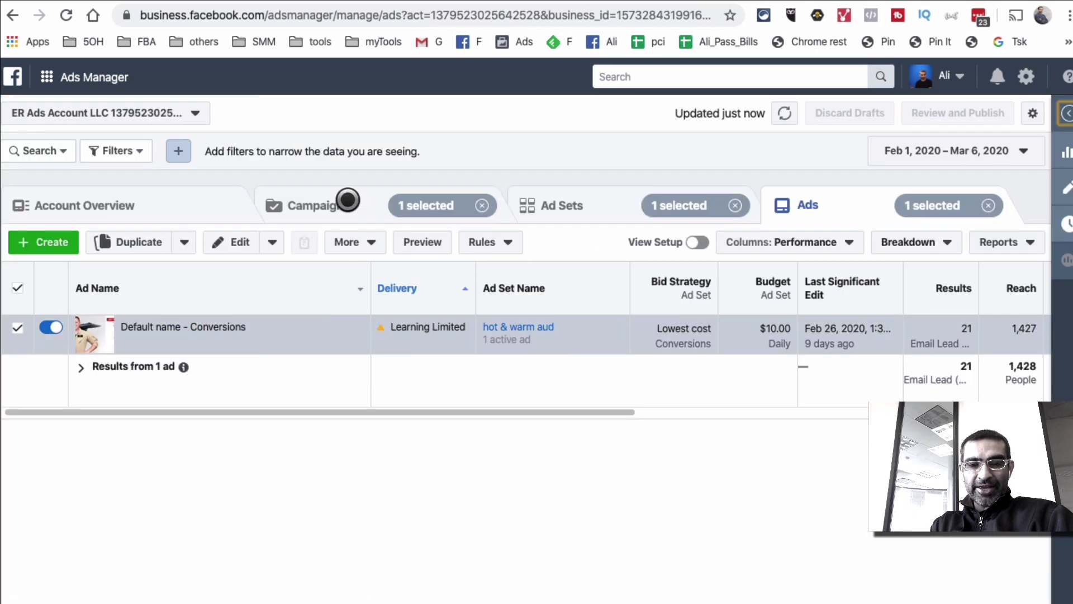
click(584, 214)
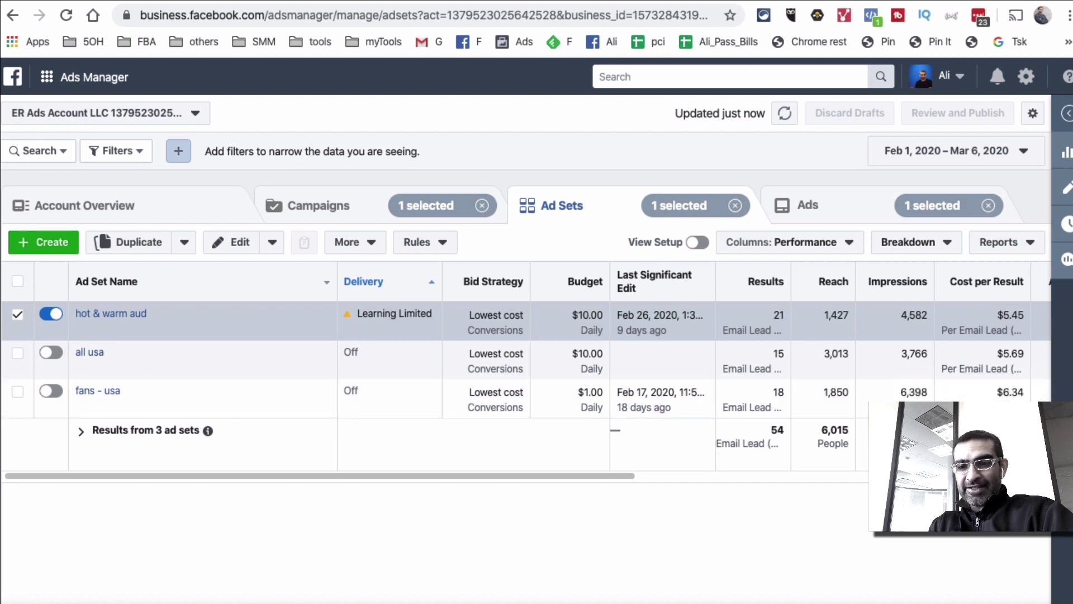
scroll(873, 398, right, 6)
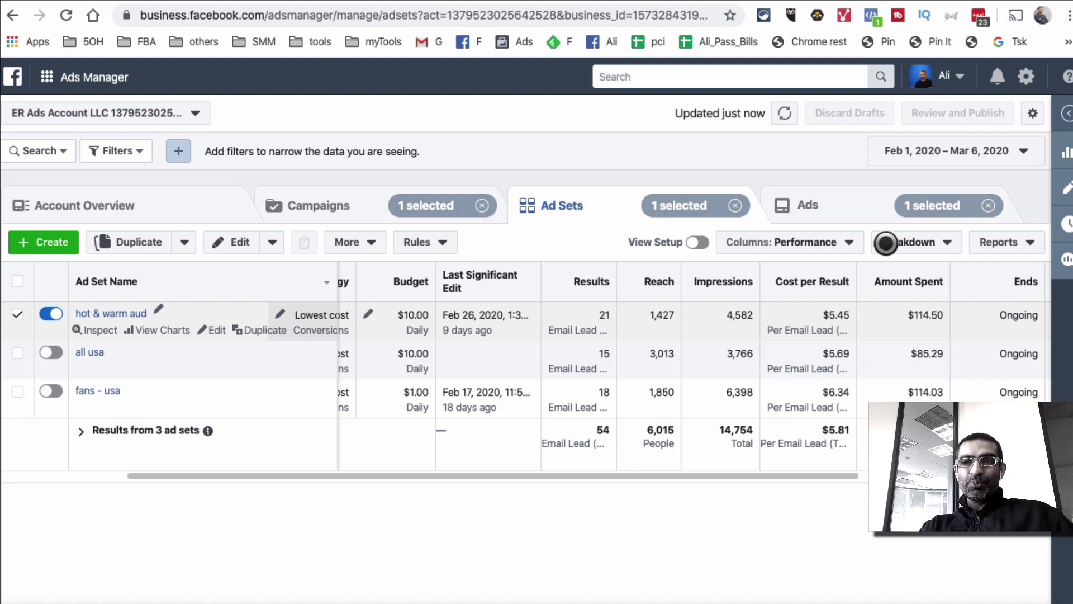
- On the Ziteboard whiteboard, draw a large freehand frame around the whole list from "1 - OFFER" to "5 - FB AD"
key(ctrl+Tab)
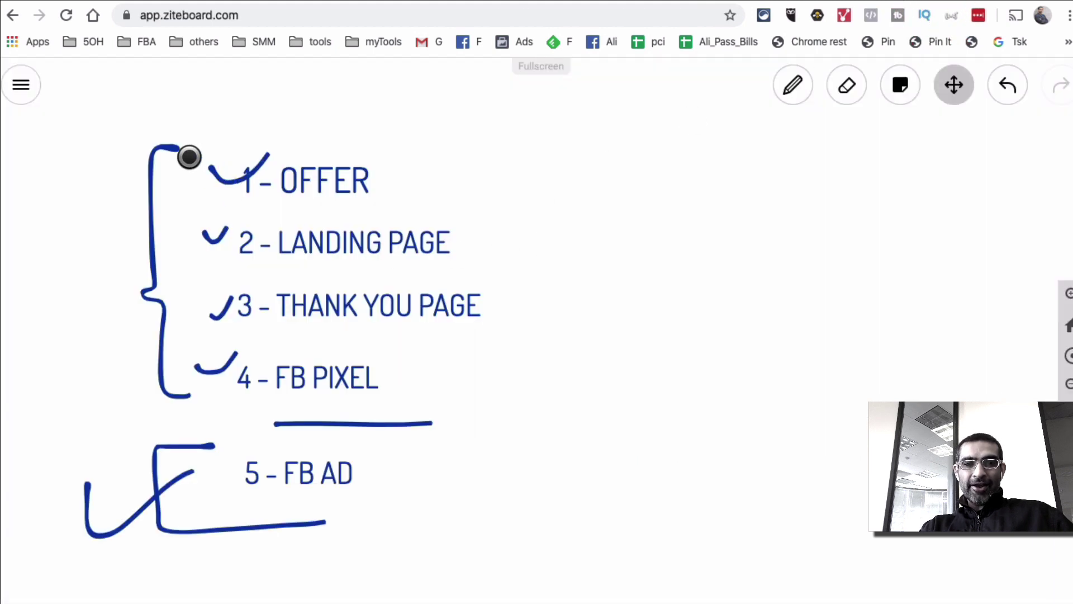
key(p)
mouse_move(71, 131)
mouse_down()
mouse_move(580, 125)
mouse_move(637, 494)
mouse_move(103, 594)
mouse_move(34, 325)
mouse_move(66, 130)
mouse_up()
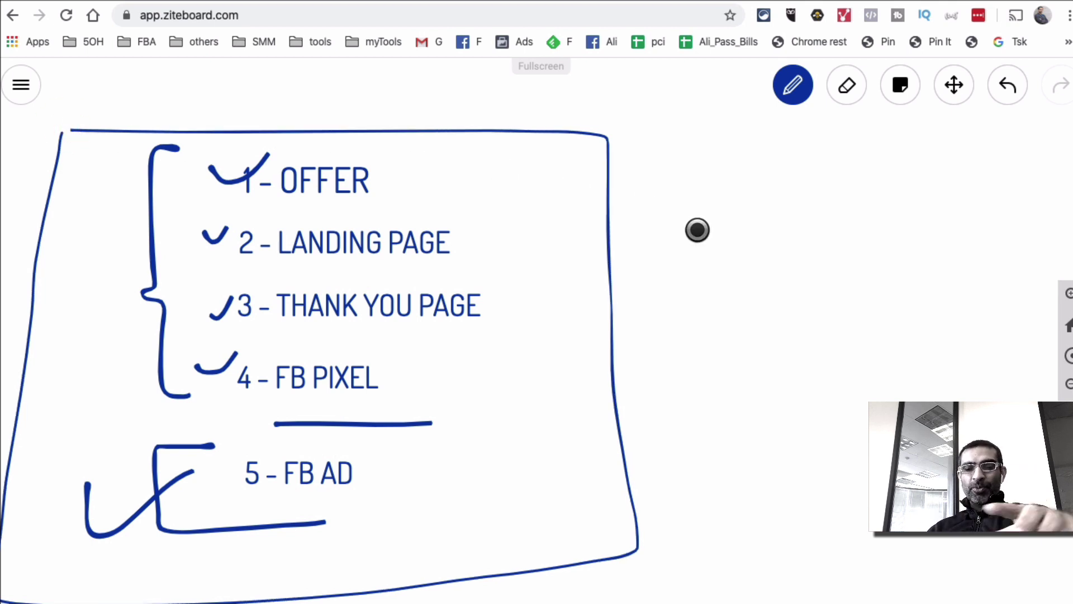